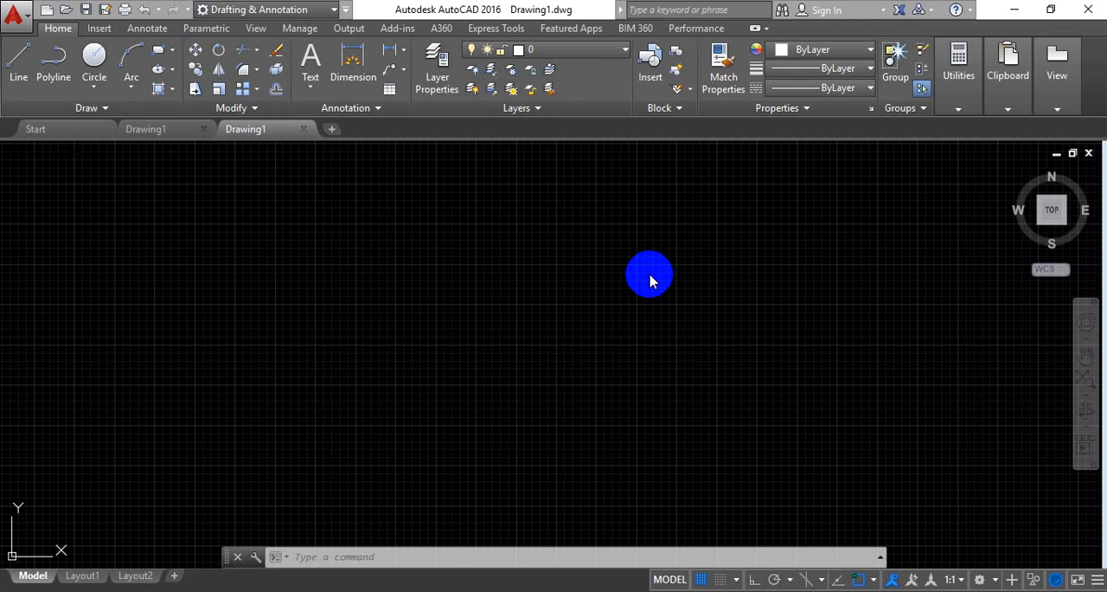
Create a new layer named "garis gambar" in the layer properties manager
{"action": "left_click", "coordinate": [442, 90]}
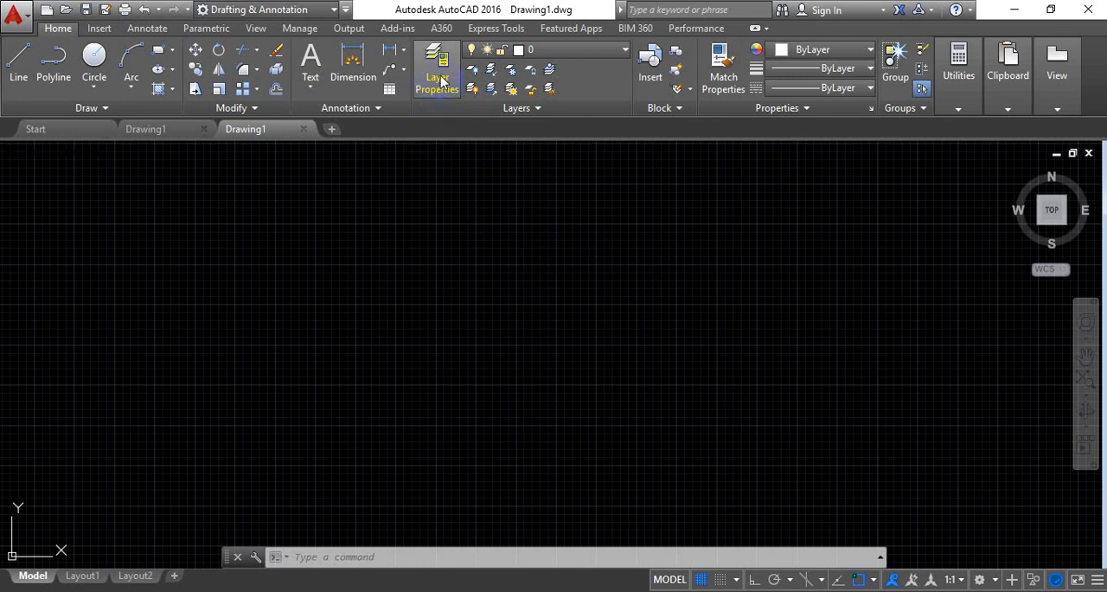
{"action": "left_click", "coordinate": [440, 77]}
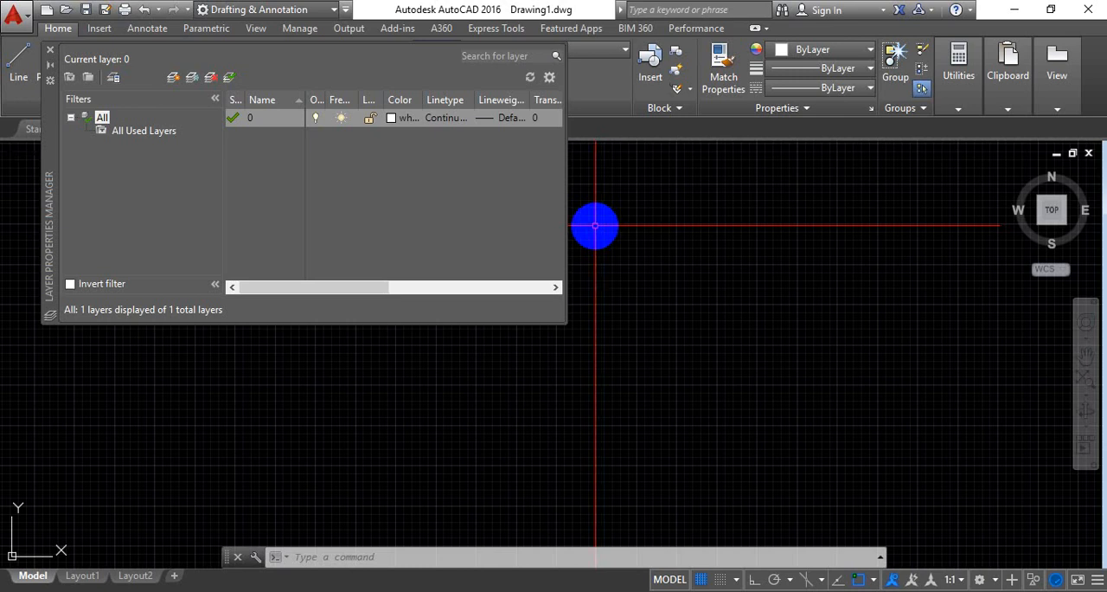
{"action": "left_click", "coordinate": [175, 79]}
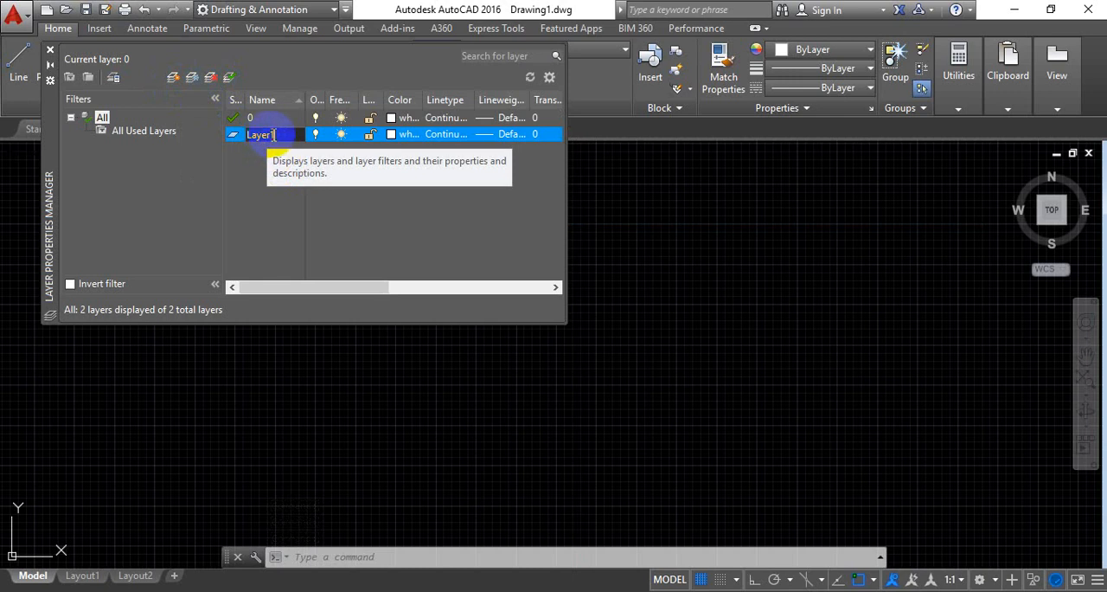
{"action": "left_click", "coordinate": [333, 145]}
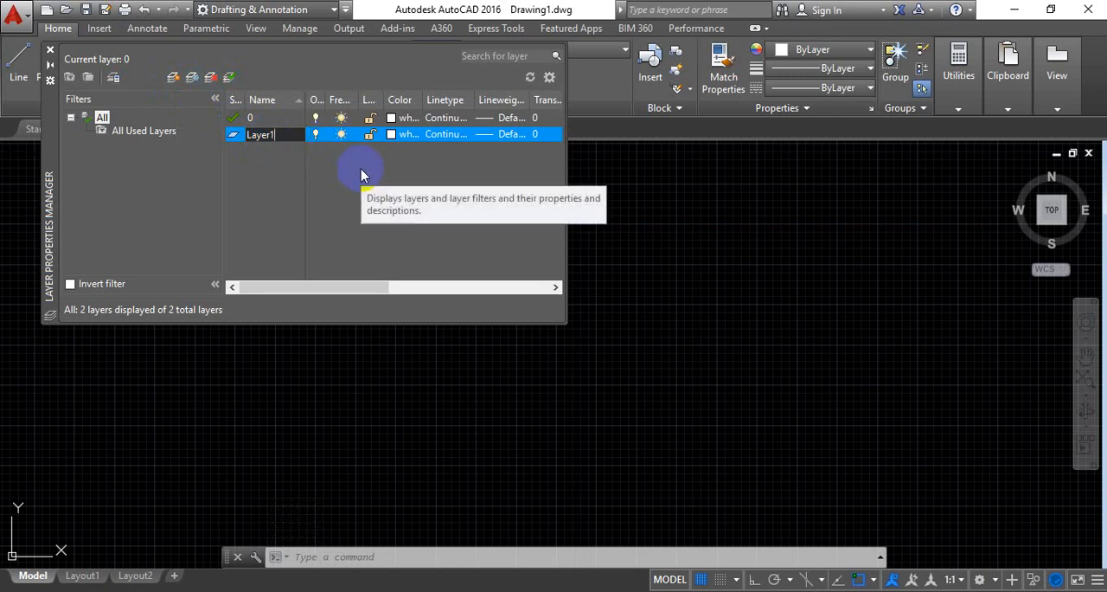
{"action": "key", "text": "BackSpace"}
{"action": "key", "text": "BackSpace"}
{"action": "key", "text": "BackSpace"}
{"action": "key", "text": "BackSpace"}
{"action": "key", "text": "BackSpace"}
{"action": "key", "text": "BackSpace"}
{"action": "type", "text": "garis gambar"}
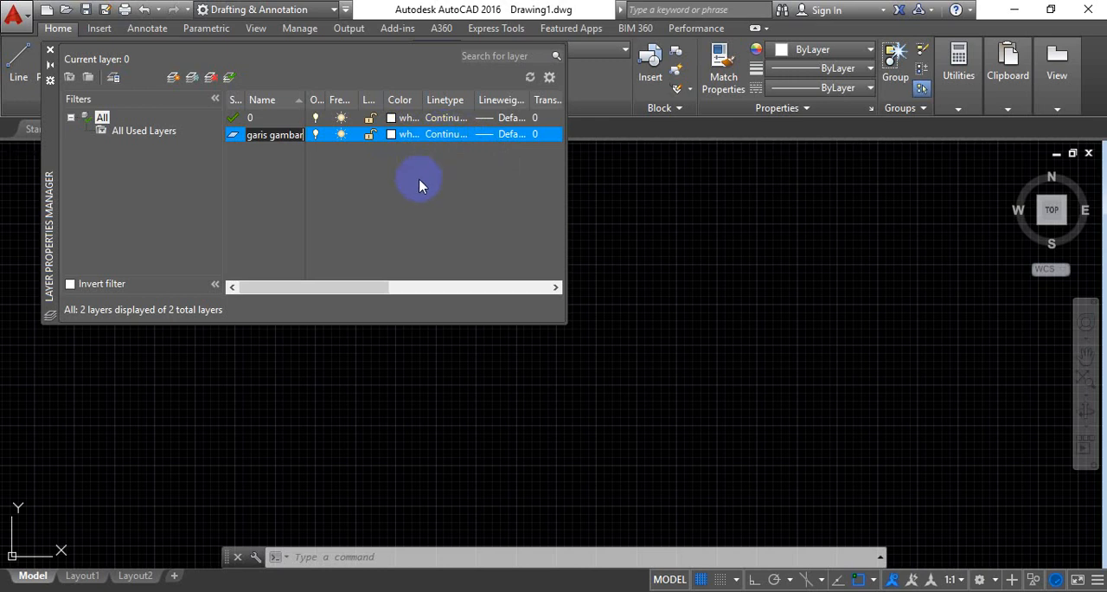
Set the lineweight of the "garis gambar" layer to 0.50 mm
{"action": "left_click", "coordinate": [484, 134]}
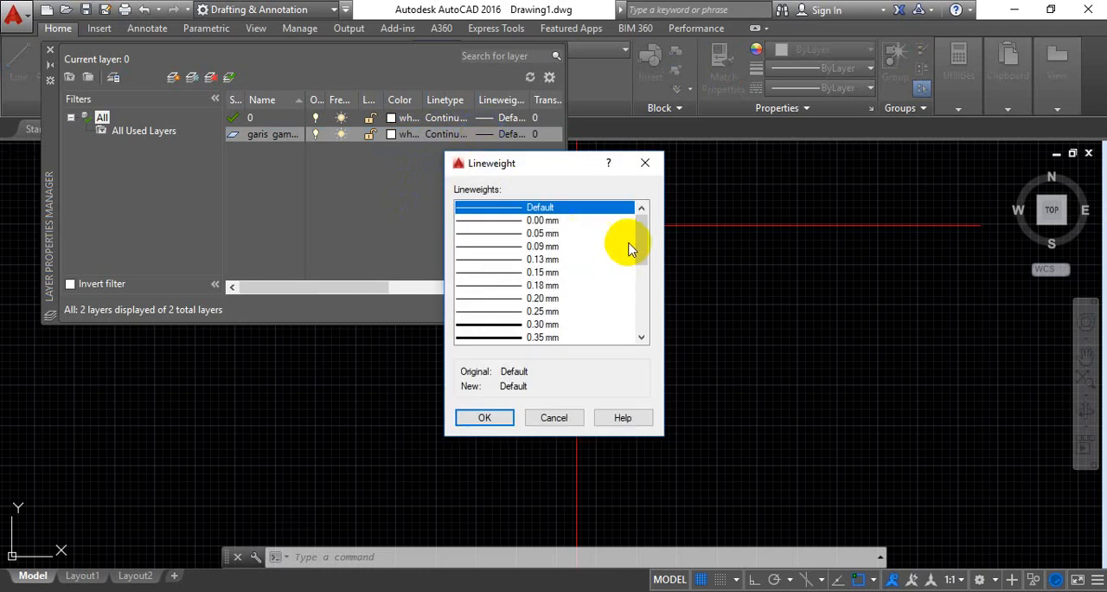
{"action": "left_click_drag", "start_coordinate": [644, 248], "coordinate": [635, 270]}
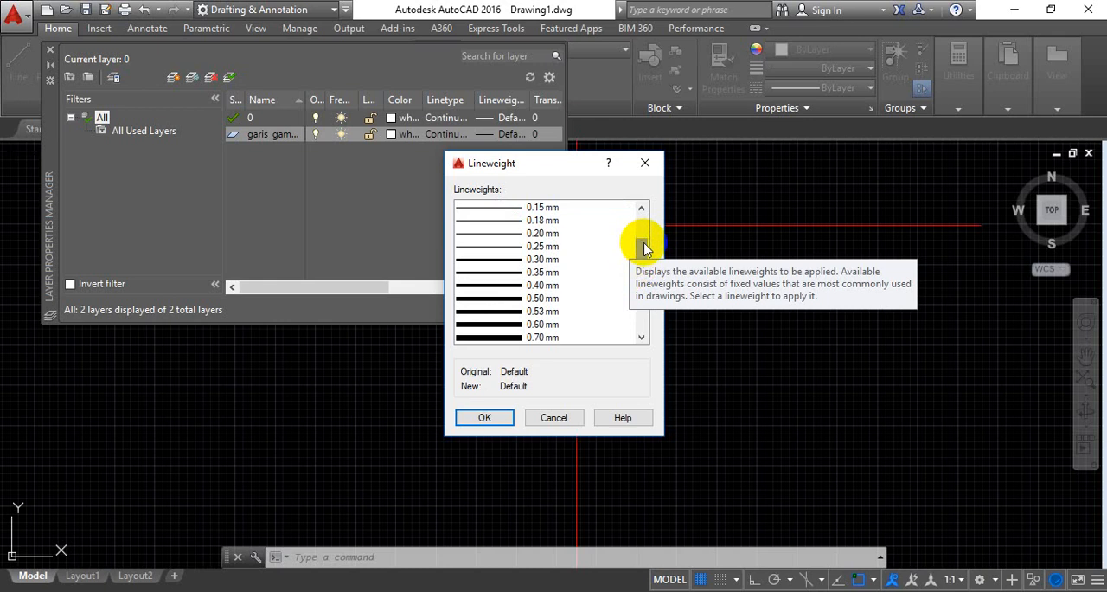
{"action": "left_click", "coordinate": [510, 326]}
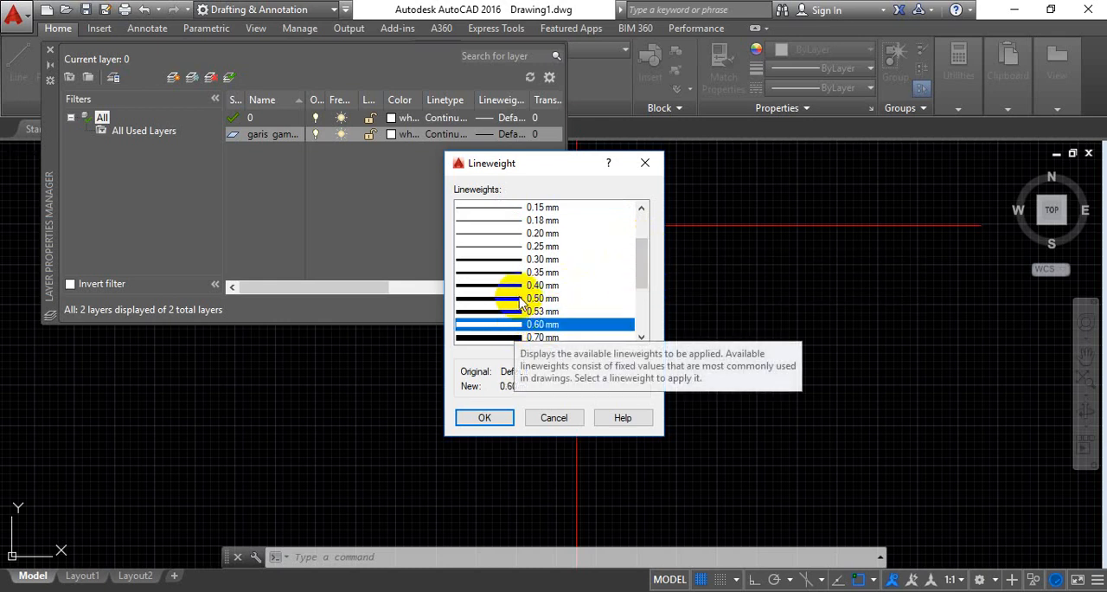
{"action": "left_click", "coordinate": [521, 301]}
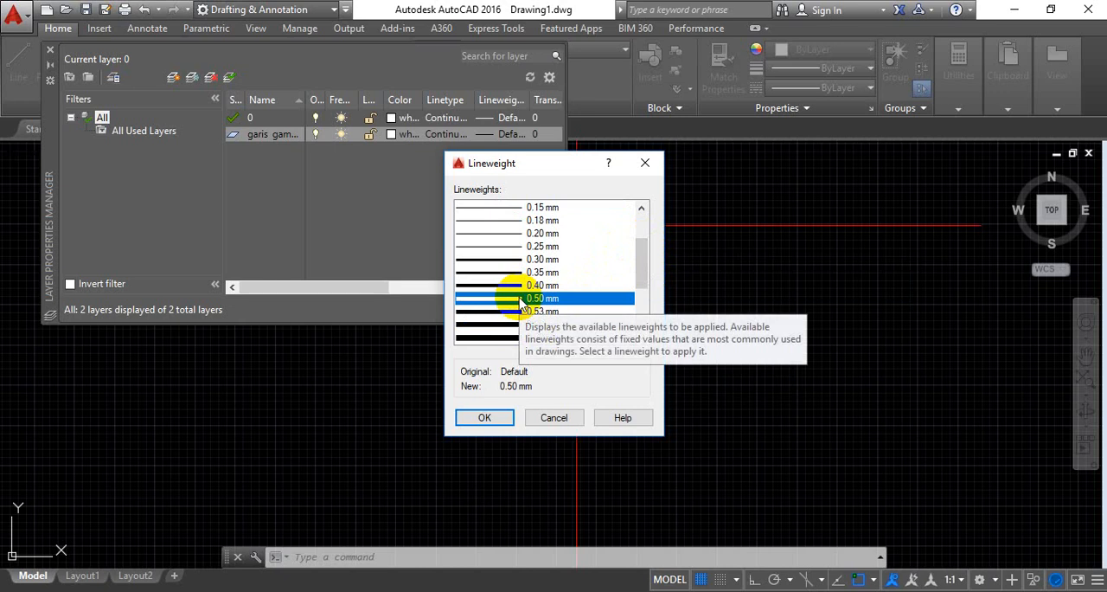
{"action": "left_click", "coordinate": [485, 417]}
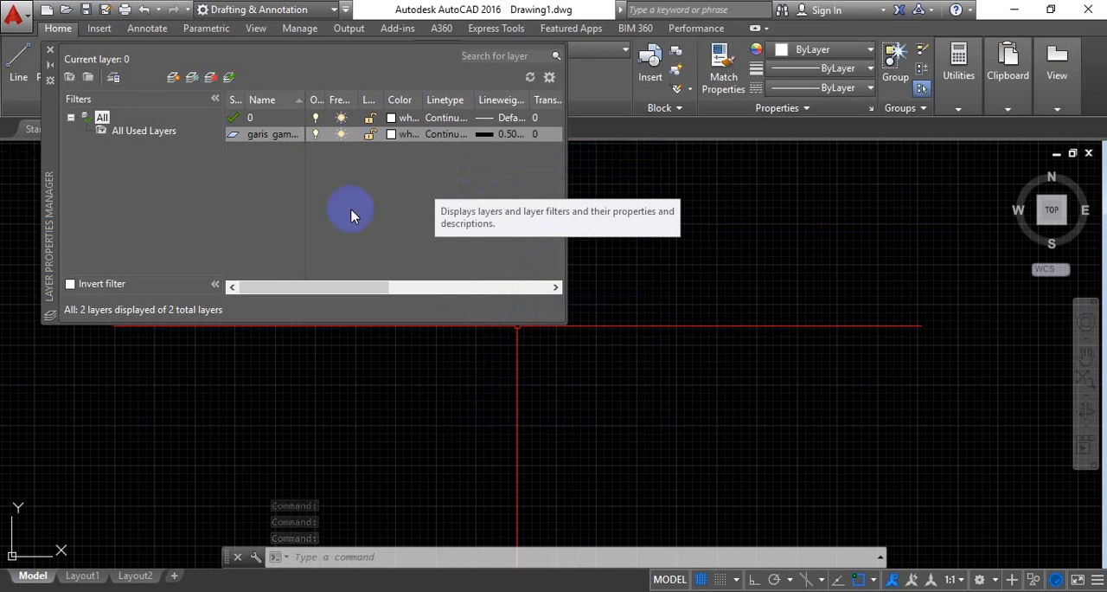
Add another layer and name it "garis ukur"
{"action": "left_click", "coordinate": [173, 80]}
{"action": "left_click", "coordinate": [294, 154]}
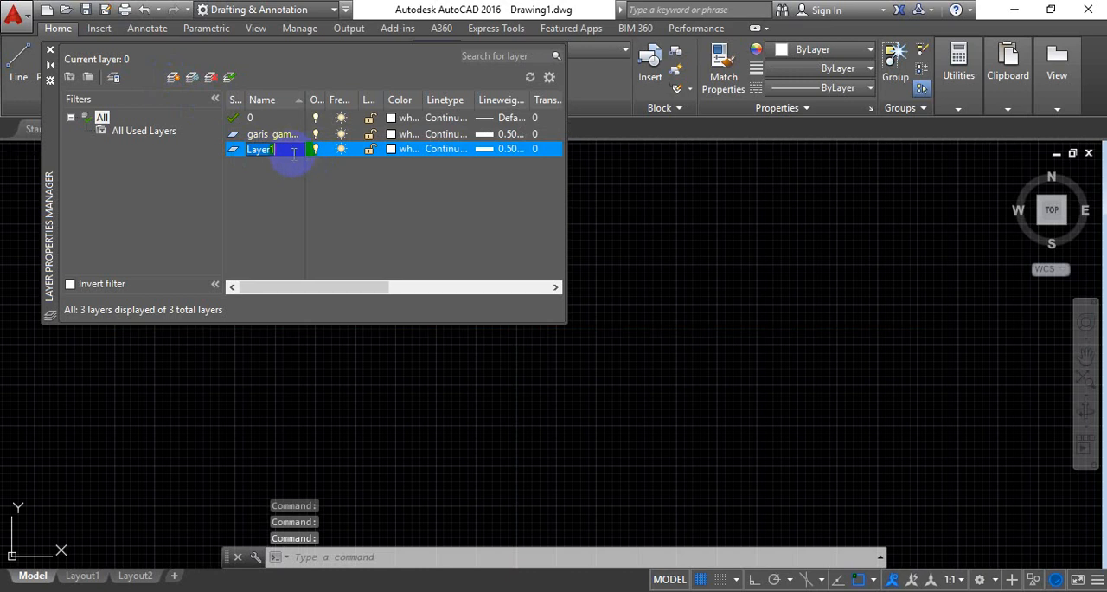
{"action": "type", "text": "garis"}
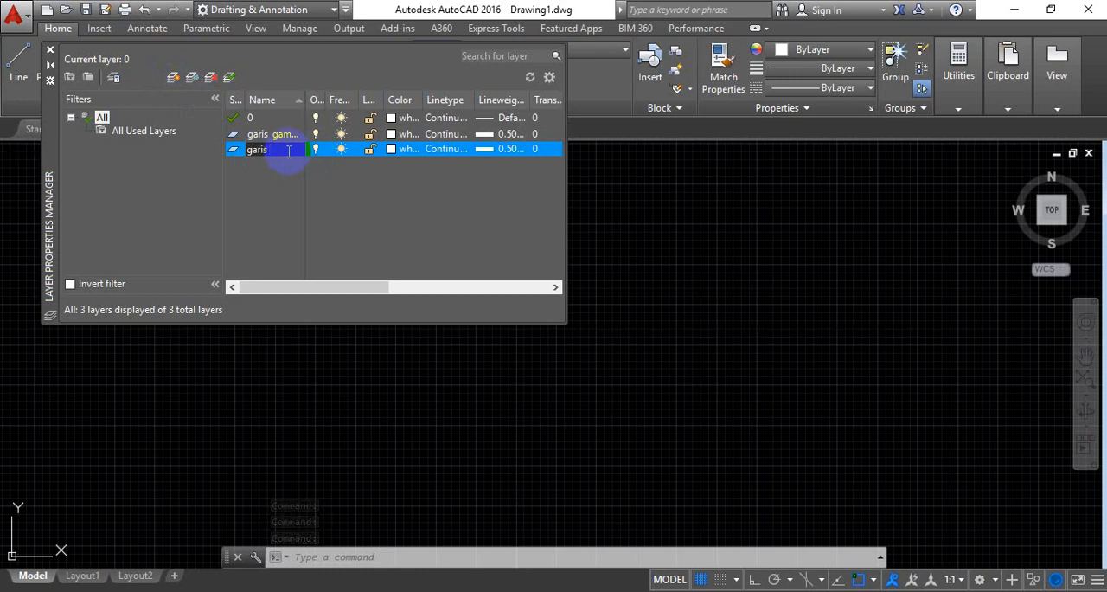
{"action": "type", "text": " ukur"}
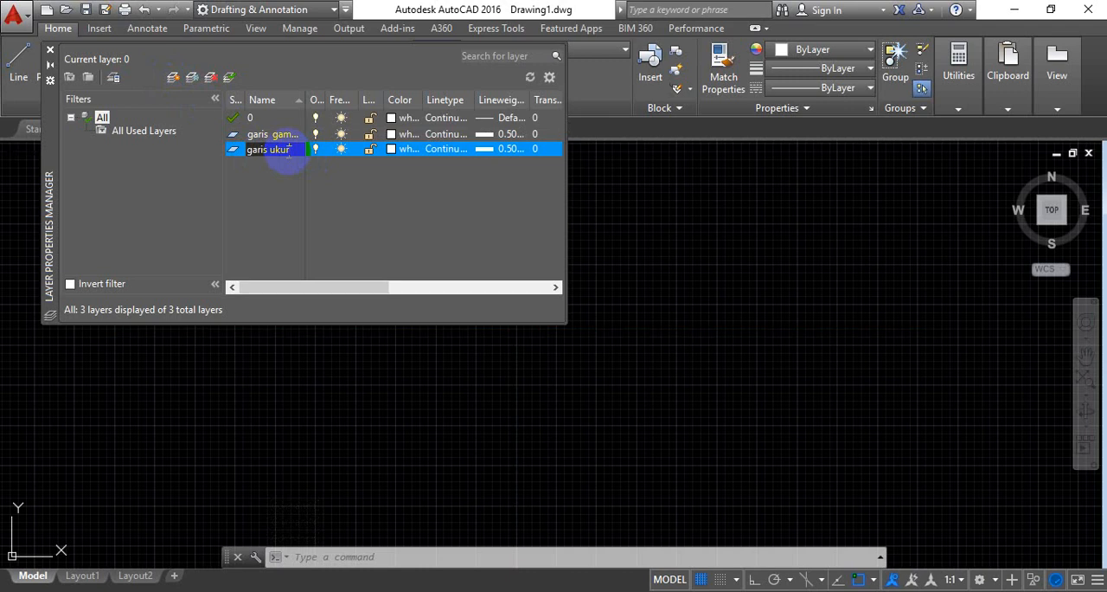
{"action": "key", "text": "Return"}
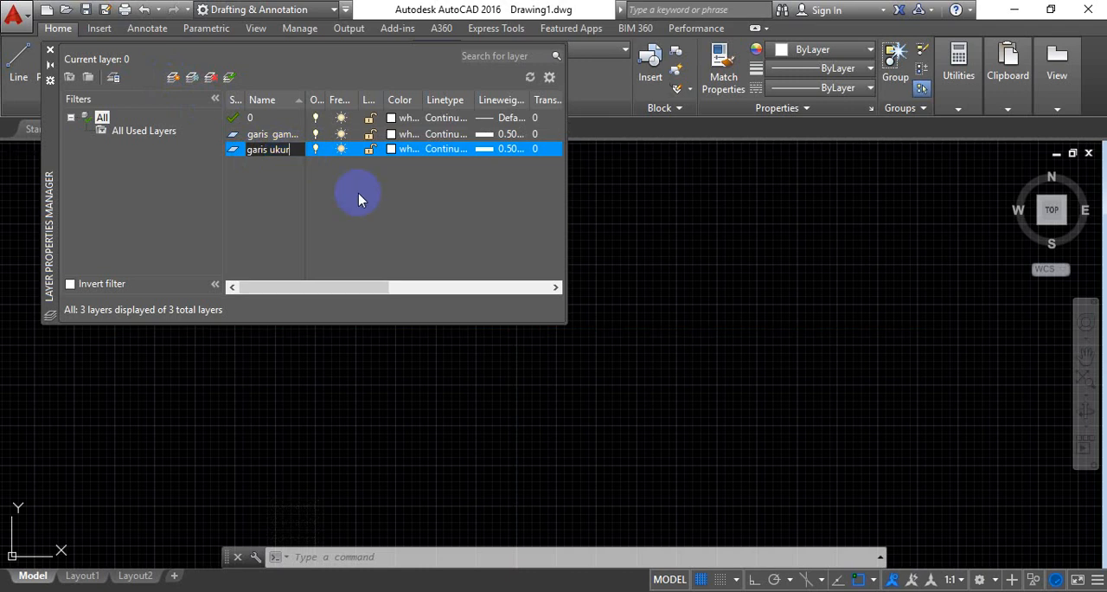
Give the "garis ukur" layer yellow index color 50 and a lineweight of 0.25 mm
{"action": "left_click", "coordinate": [408, 156]}
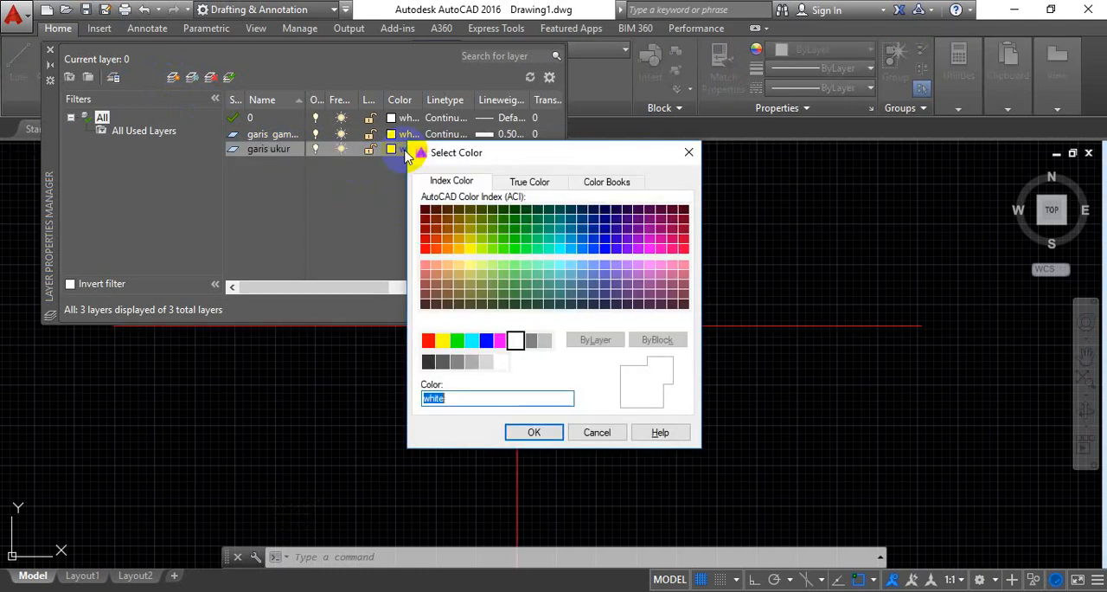
{"action": "left_click", "coordinate": [470, 251]}
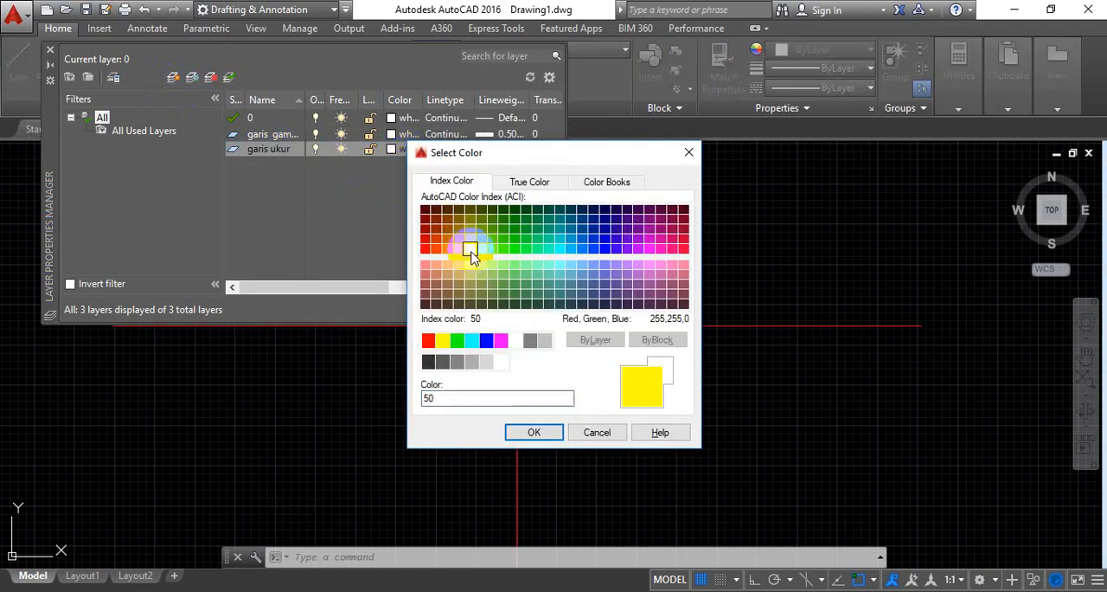
{"action": "left_click", "coordinate": [543, 435]}
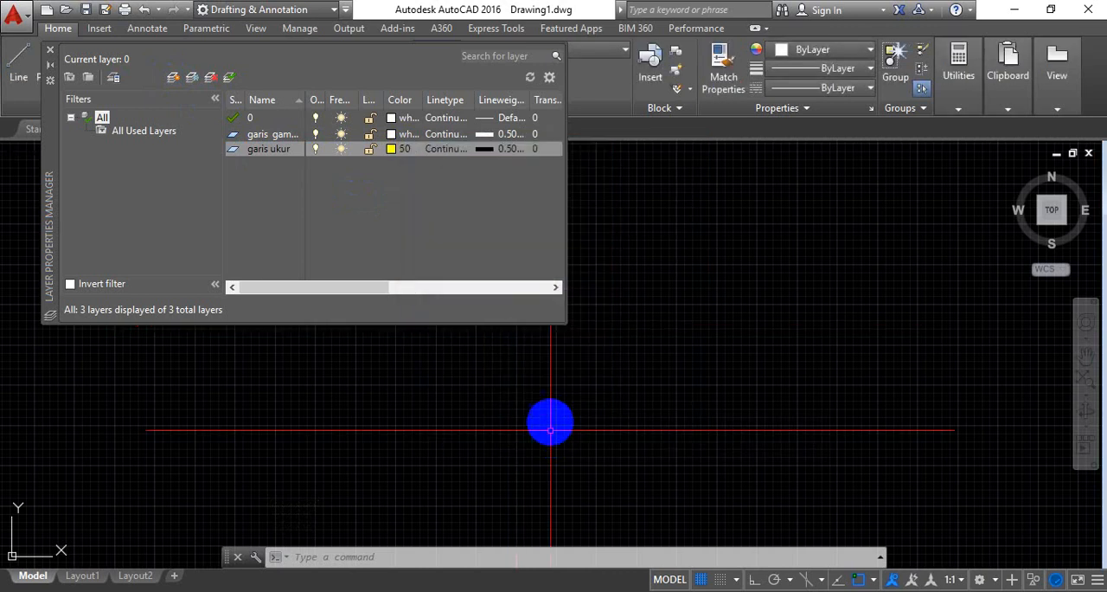
{"action": "left_click", "coordinate": [484, 151]}
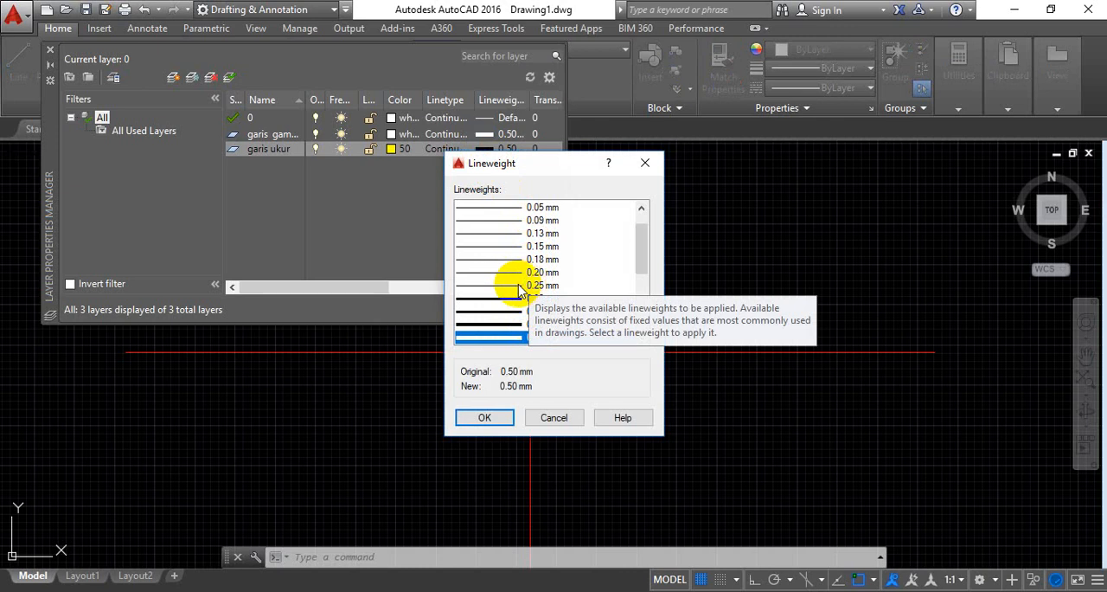
{"action": "left_click", "coordinate": [520, 288]}
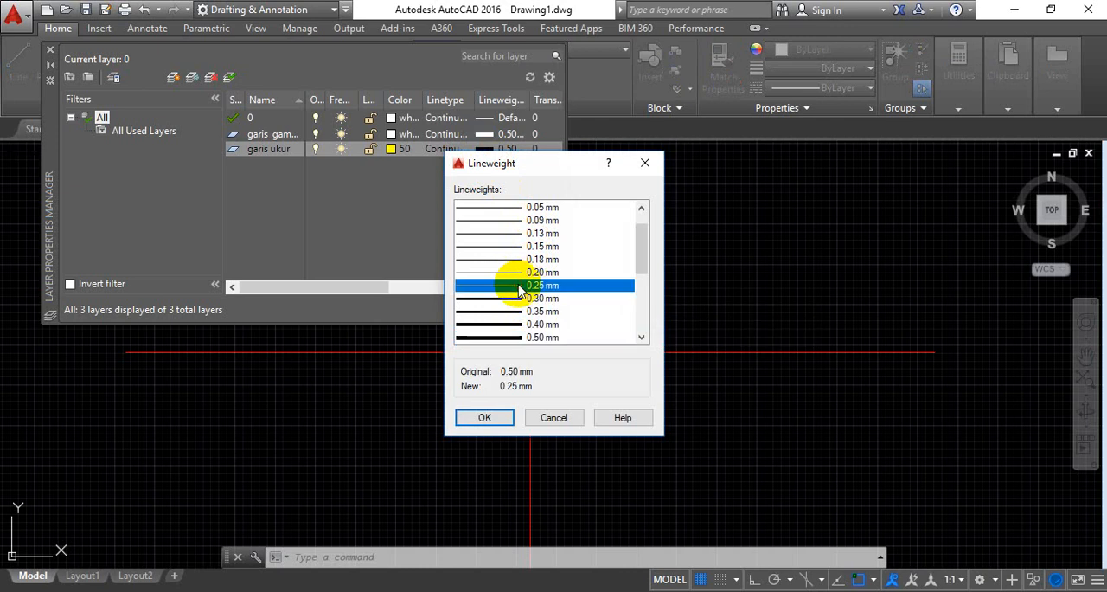
{"action": "left_click", "coordinate": [487, 417]}
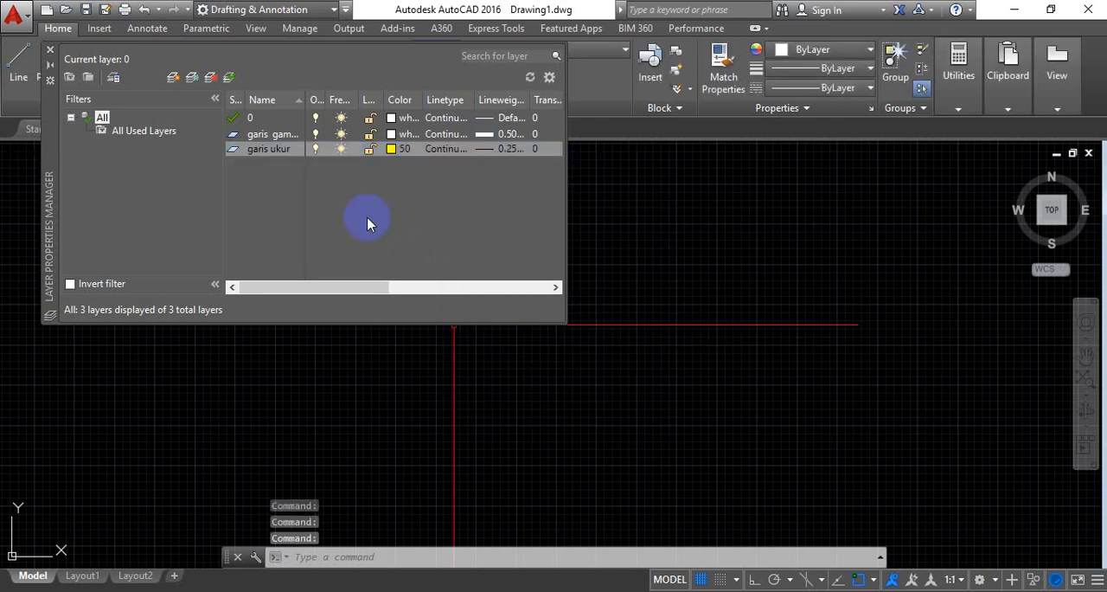
Add a further layer below "garis ukur" and name it "garis sumbu"
{"action": "left_click", "coordinate": [173, 79]}
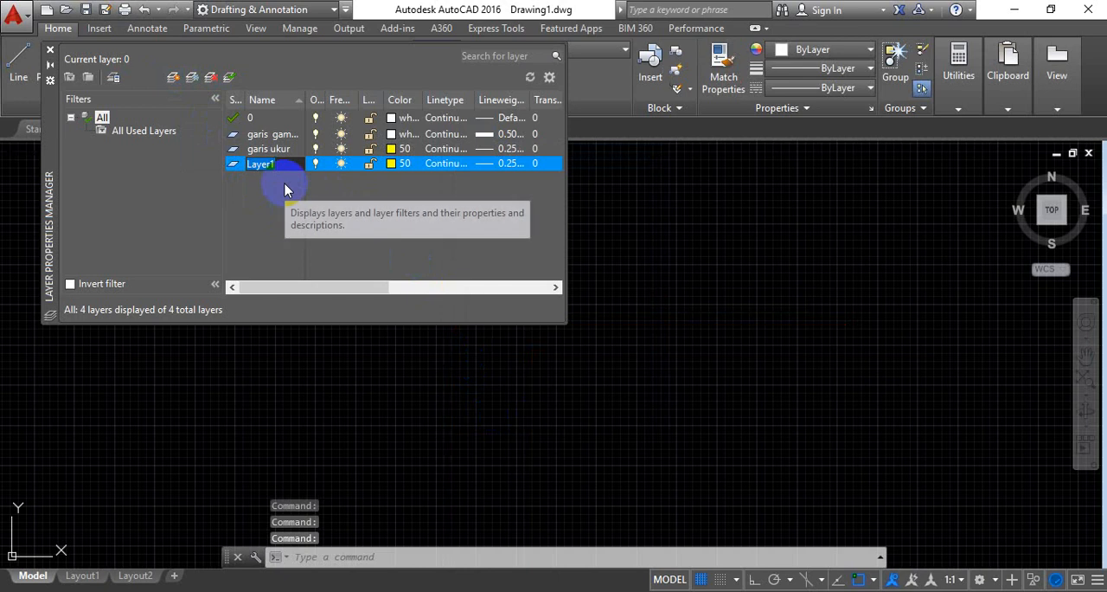
{"action": "type", "text": "ga"}
{"action": "type", "text": "gis"}
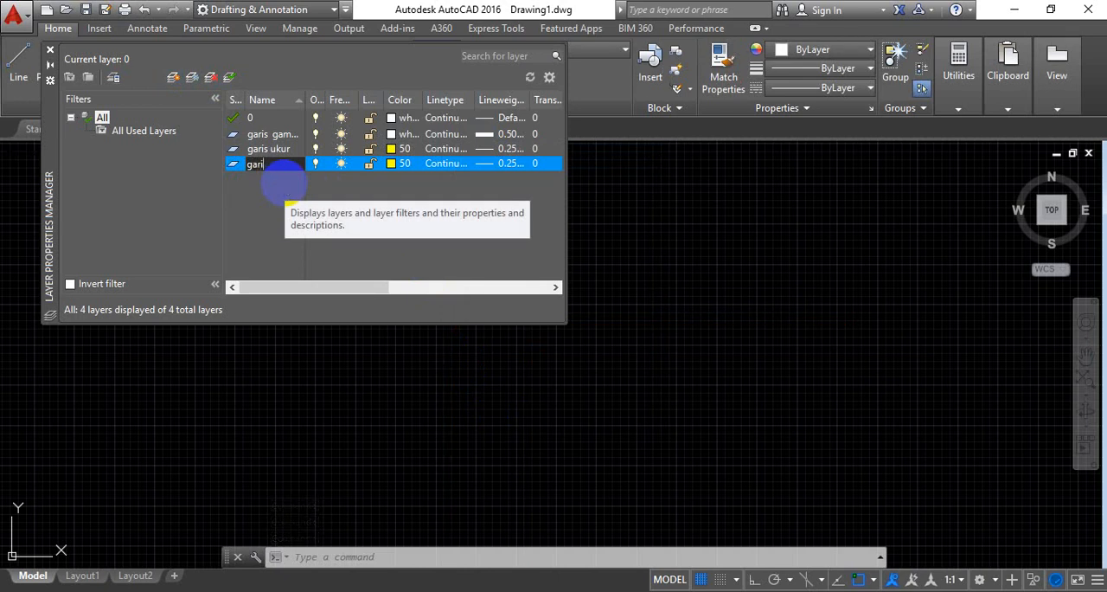
{"action": "type", "text": " sumbu"}
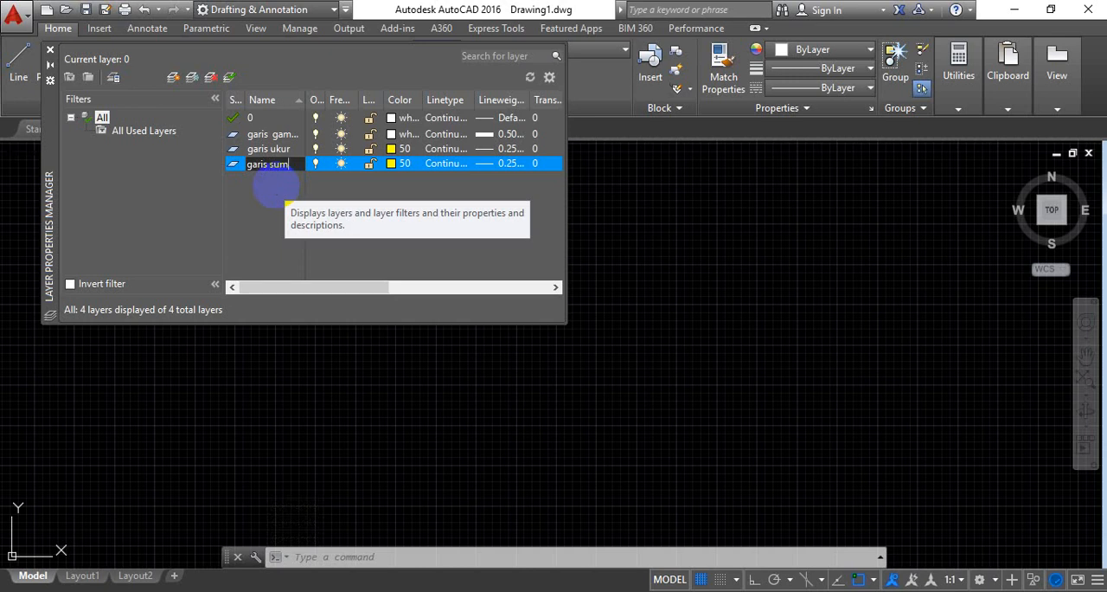
Set the color of the "garis sumbu" layer to red, index color 10
{"action": "left_click", "coordinate": [391, 165]}
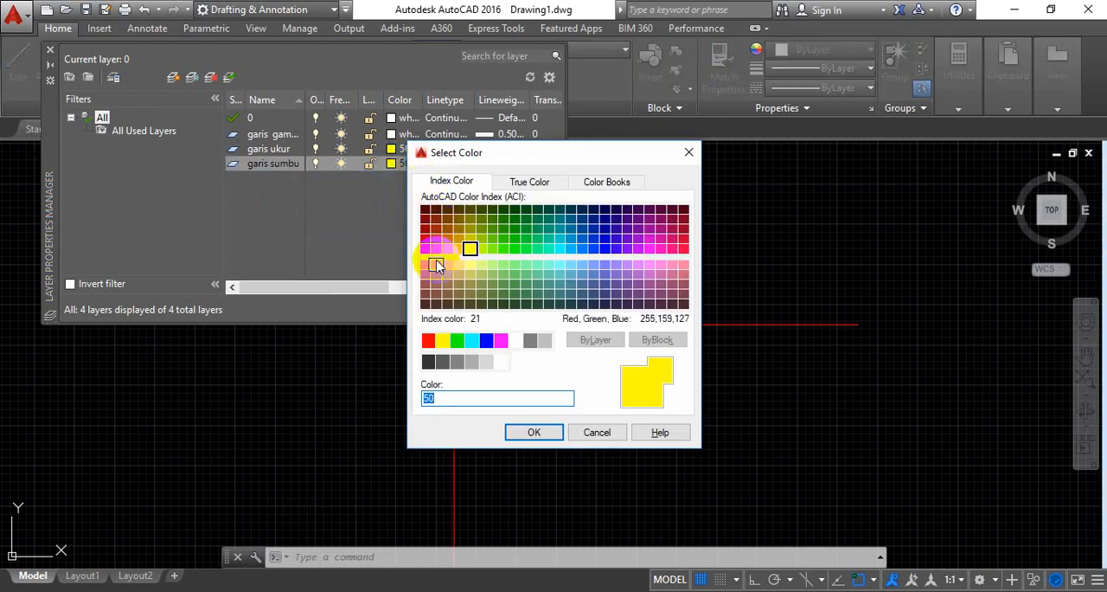
{"action": "left_click", "coordinate": [425, 250]}
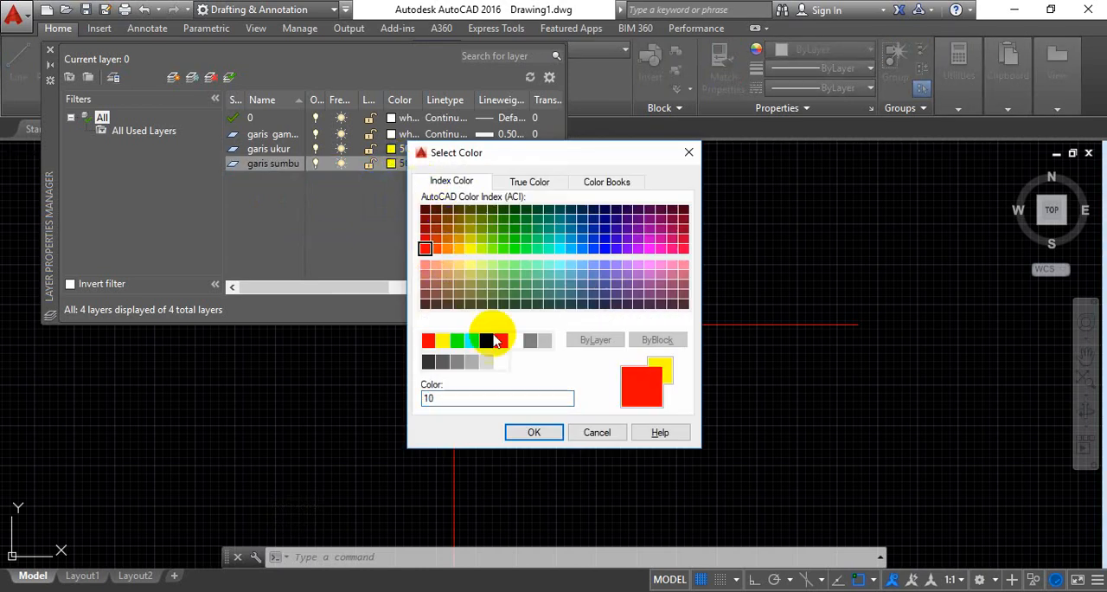
{"action": "left_click", "coordinate": [528, 433]}
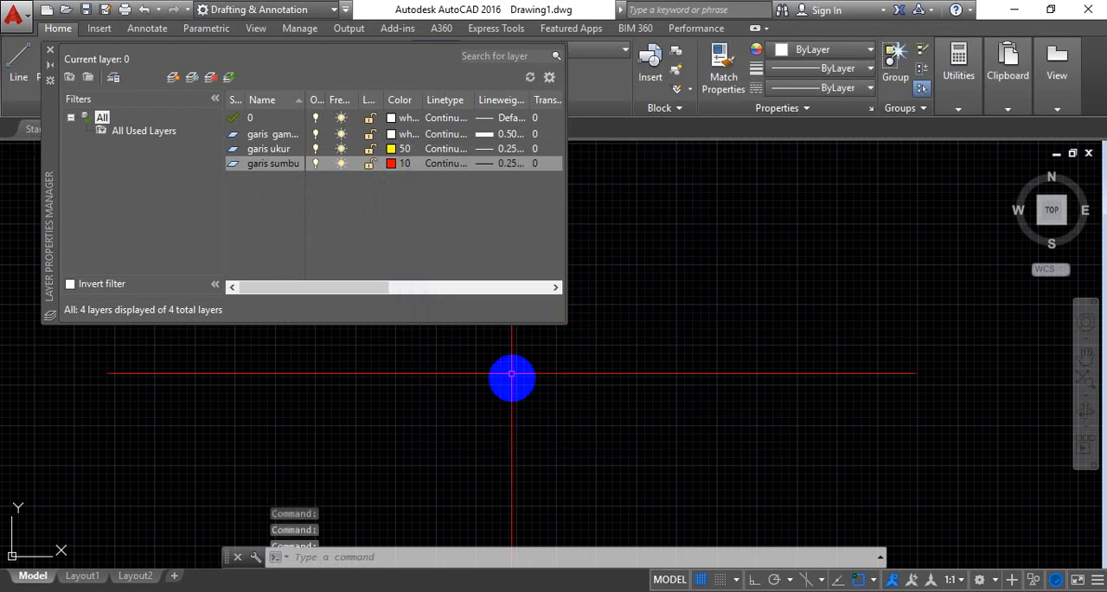
{"action": "left_click", "coordinate": [484, 167]}
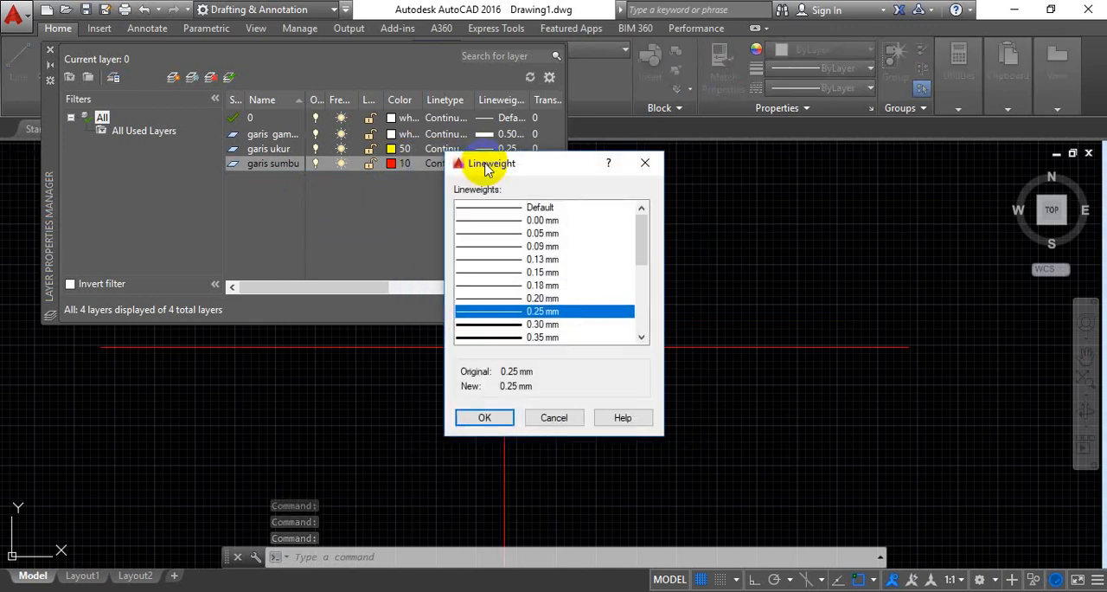
{"action": "left_click", "coordinate": [646, 165]}
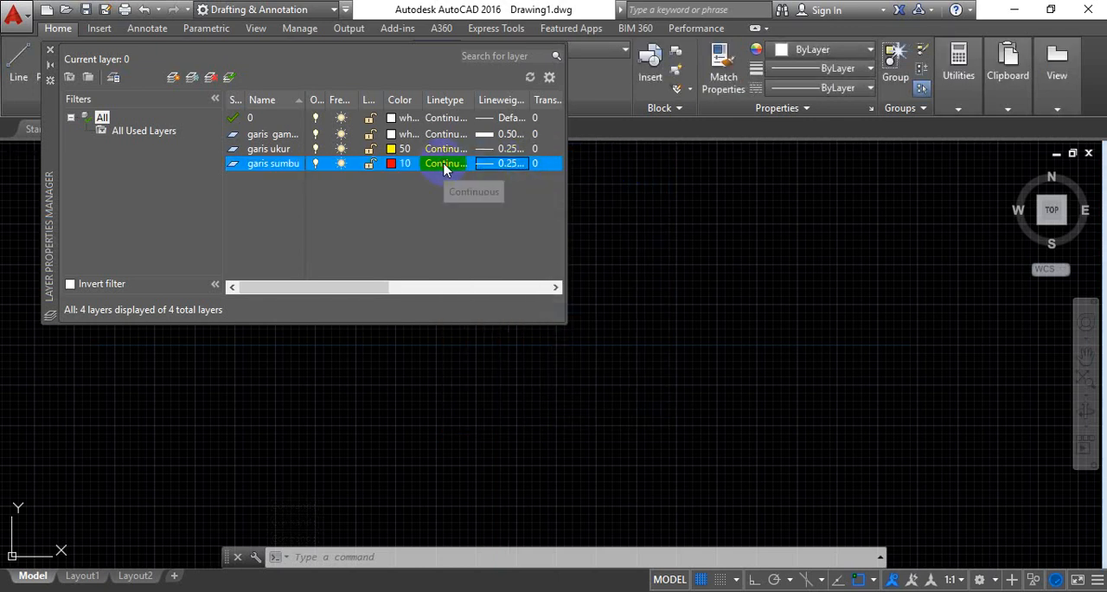
Load the ISO long-dash dot linetype ACAD_ISO04W100 and assign it to the "garis sumbu" layer
{"action": "left_click", "coordinate": [443, 168]}
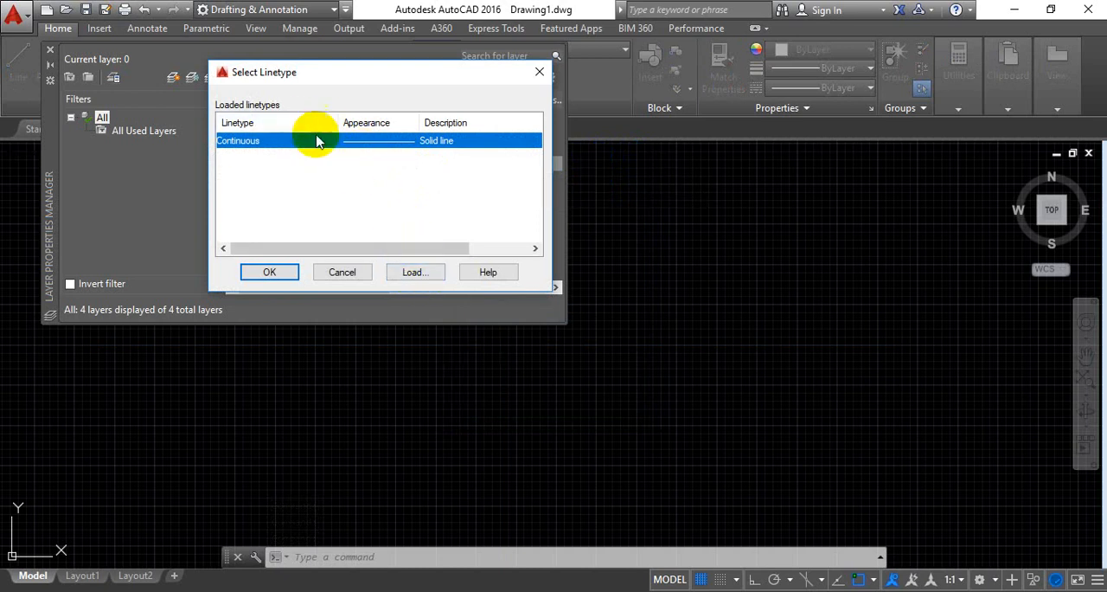
{"action": "left_click", "coordinate": [413, 272]}
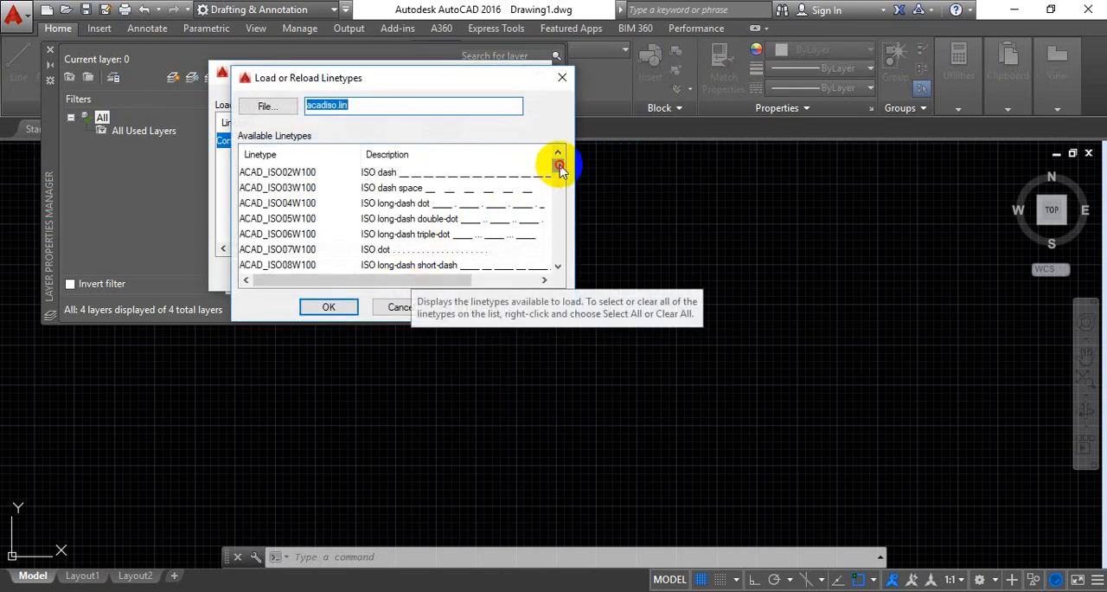
{"action": "left_click_drag", "start_coordinate": [559, 165], "coordinate": [559, 166]}
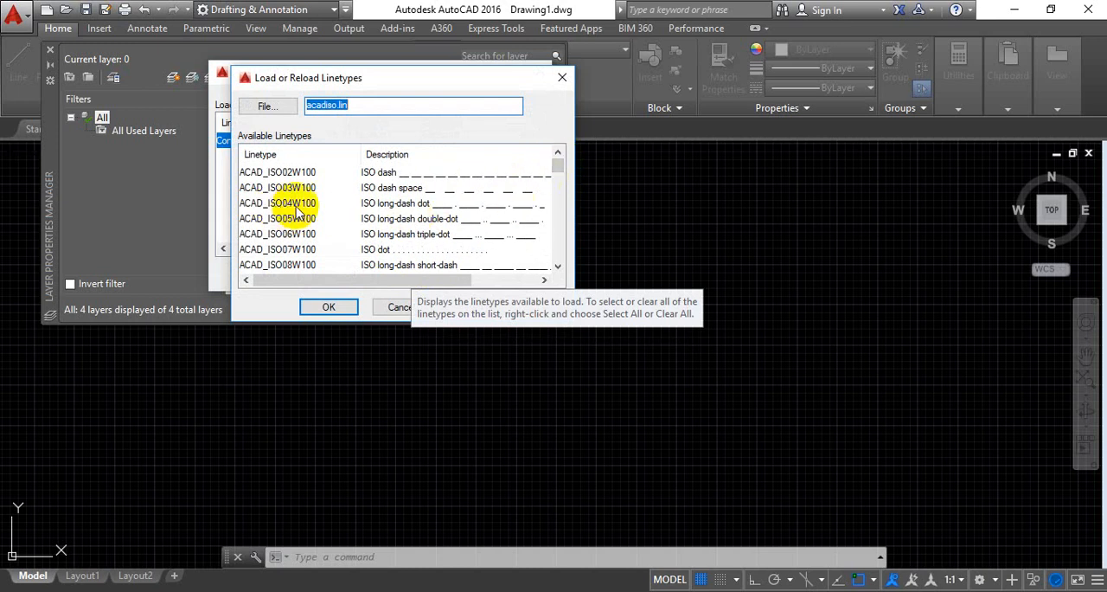
{"action": "left_click", "coordinate": [391, 208]}
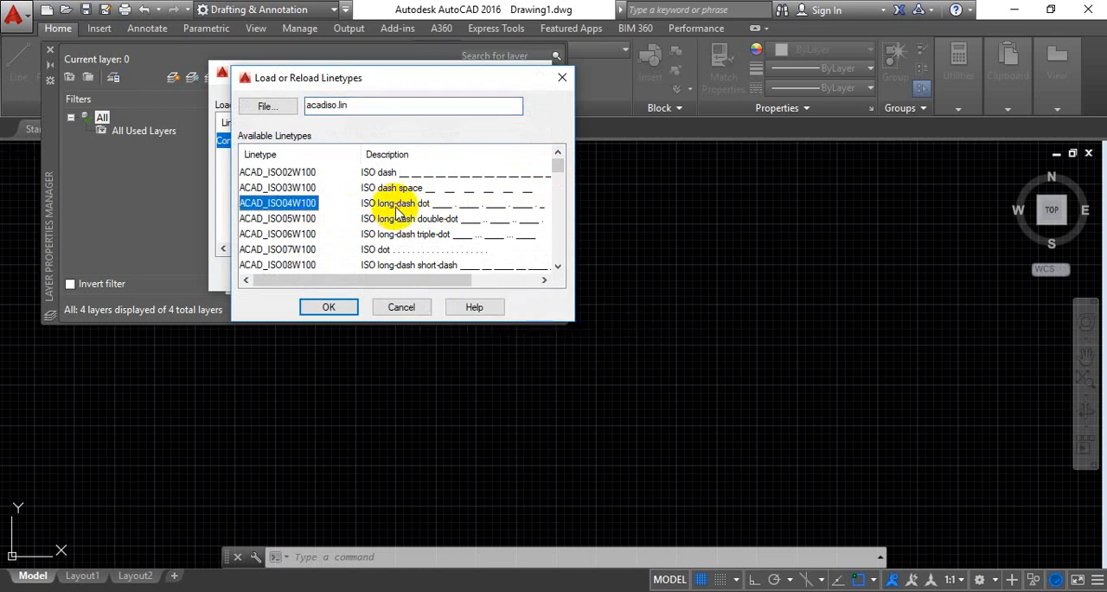
{"action": "left_click", "coordinate": [328, 306]}
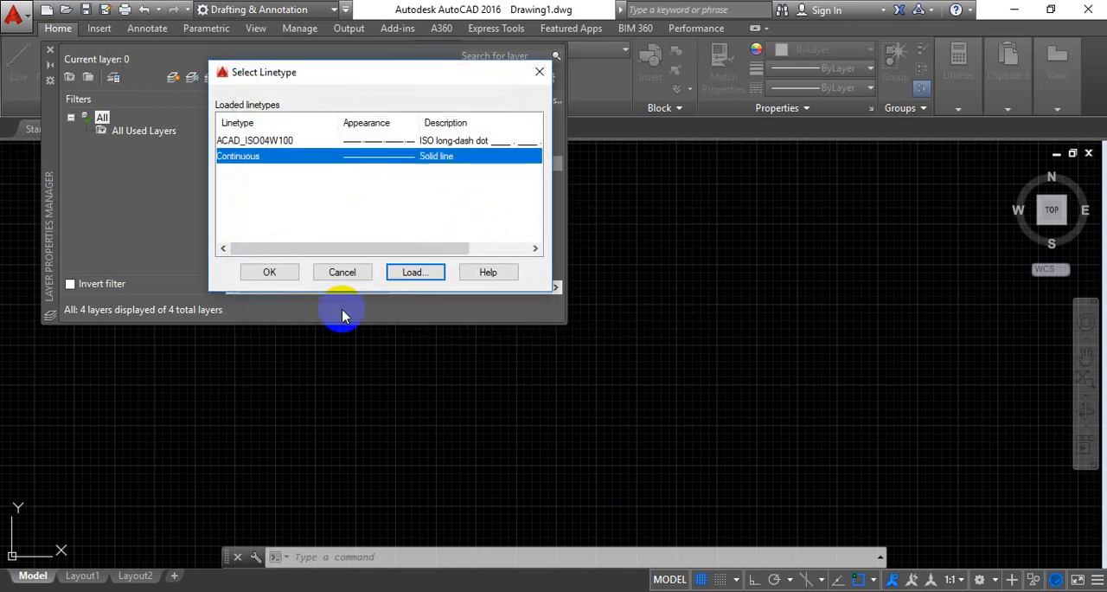
{"action": "left_click", "coordinate": [358, 144]}
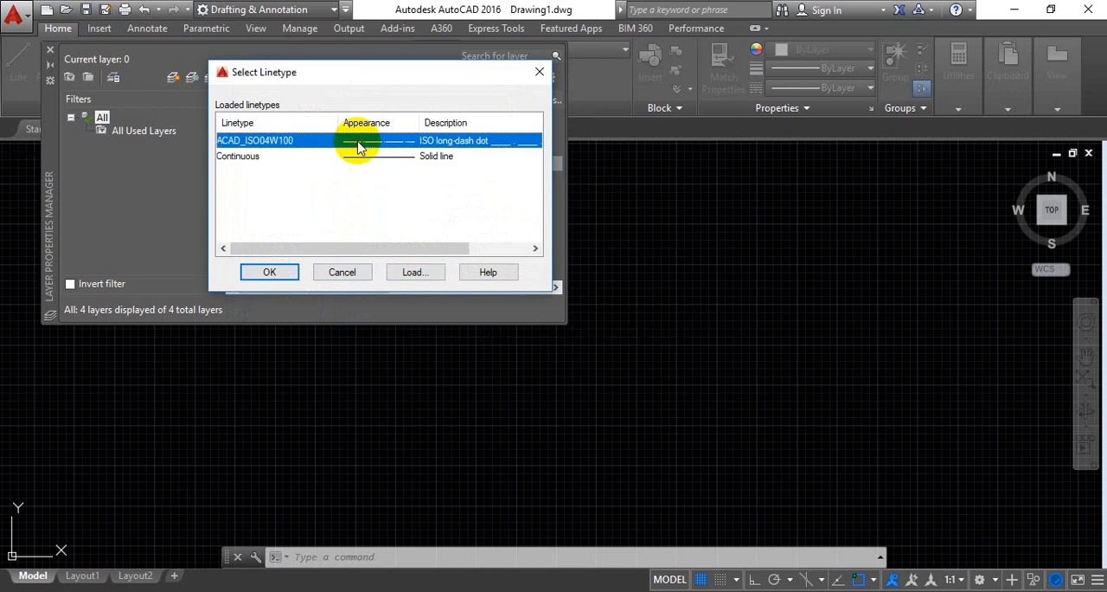
{"action": "left_click", "coordinate": [291, 273]}
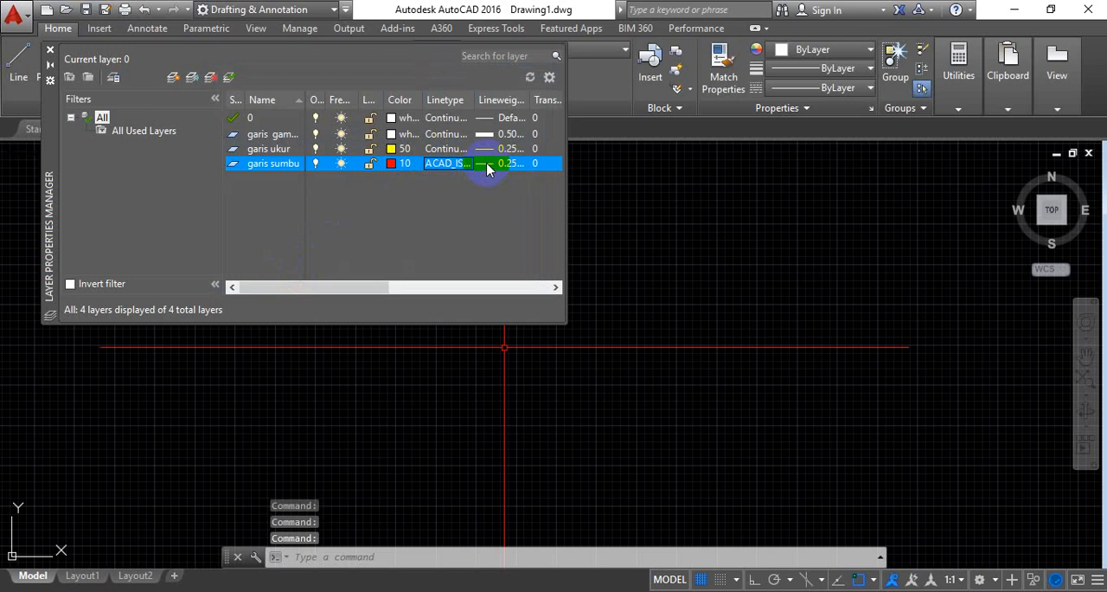
Check the lineweight of the "garis sumbu" layer, and add a layer named "gaaris arsir" below it
{"action": "left_click", "coordinate": [487, 169]}
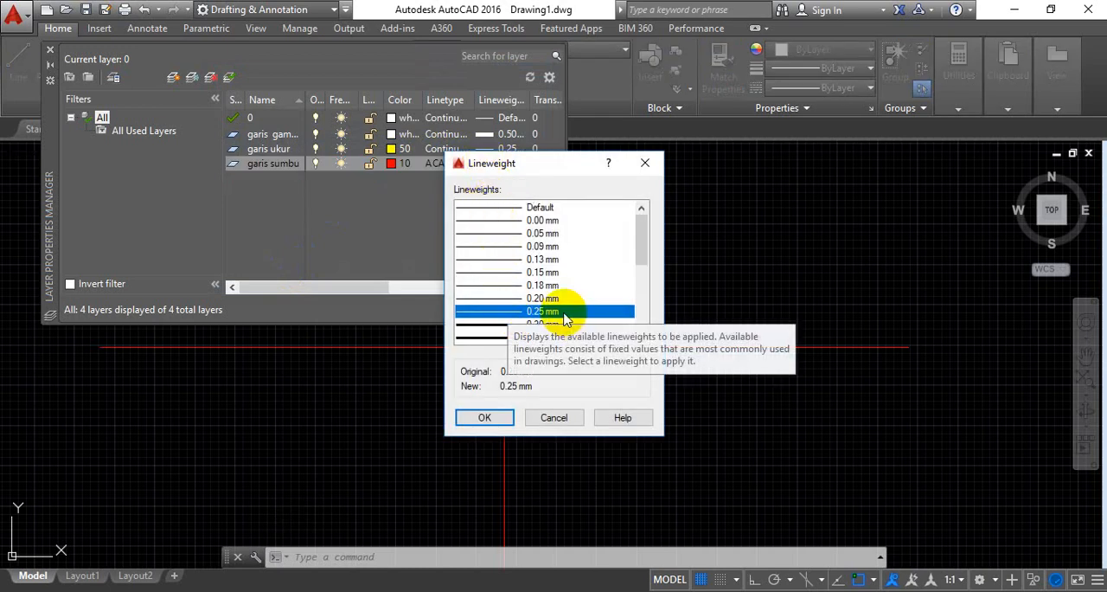
{"action": "left_click", "coordinate": [644, 164]}
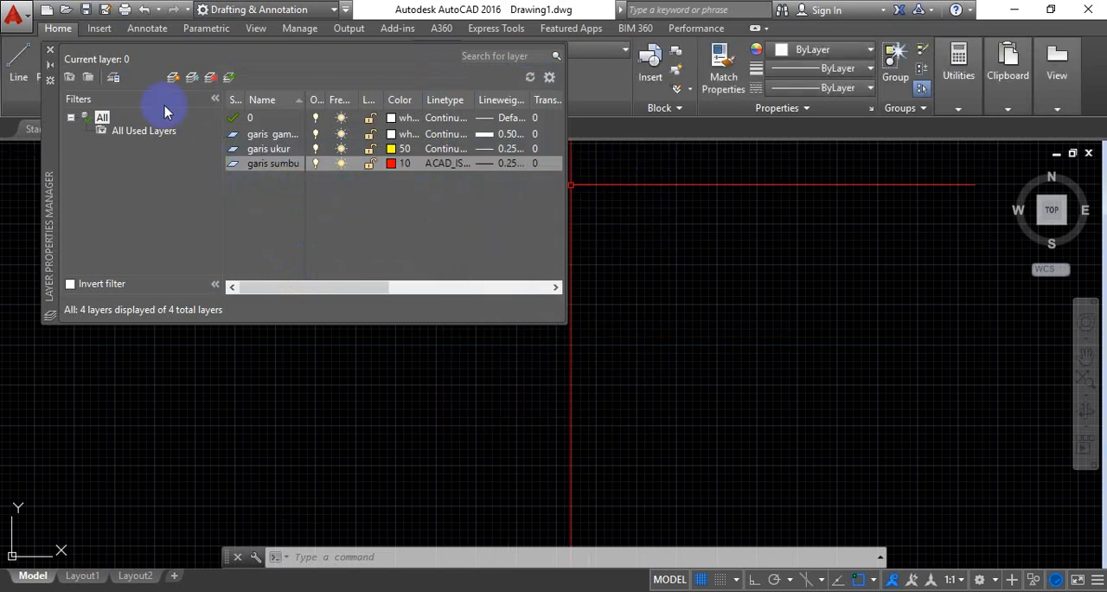
{"action": "left_click", "coordinate": [173, 78]}
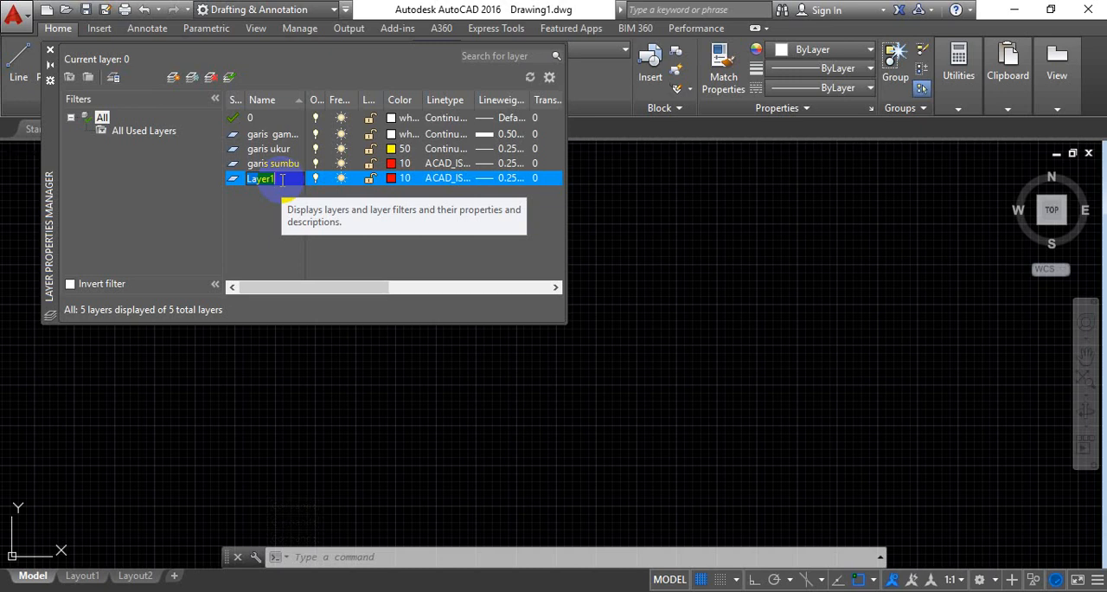
{"action": "type", "text": "gaaris arsir"}
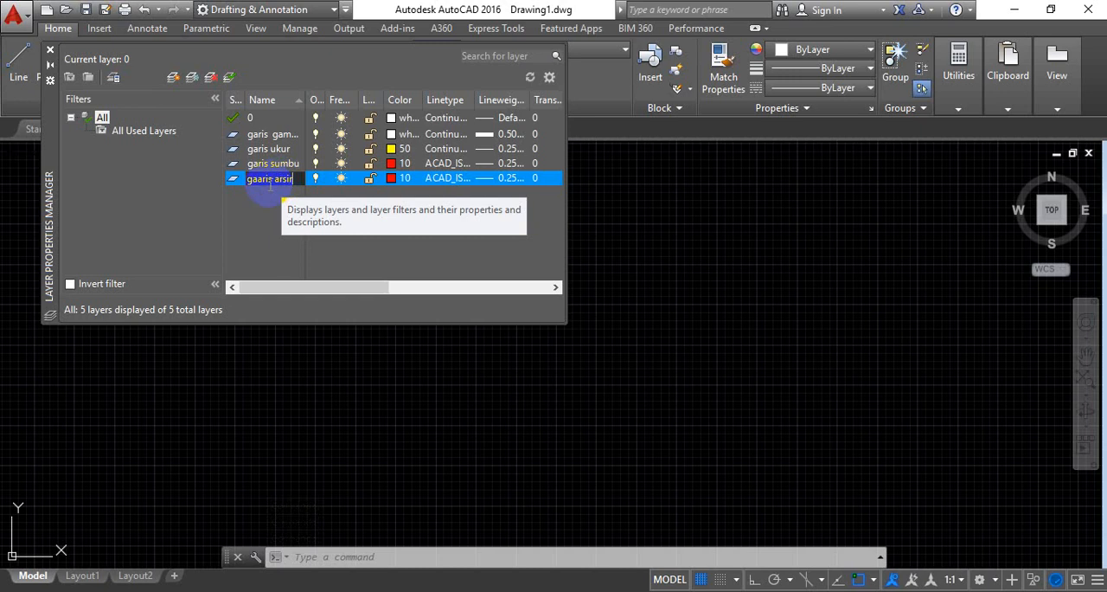
{"action": "key", "text": "Return"}
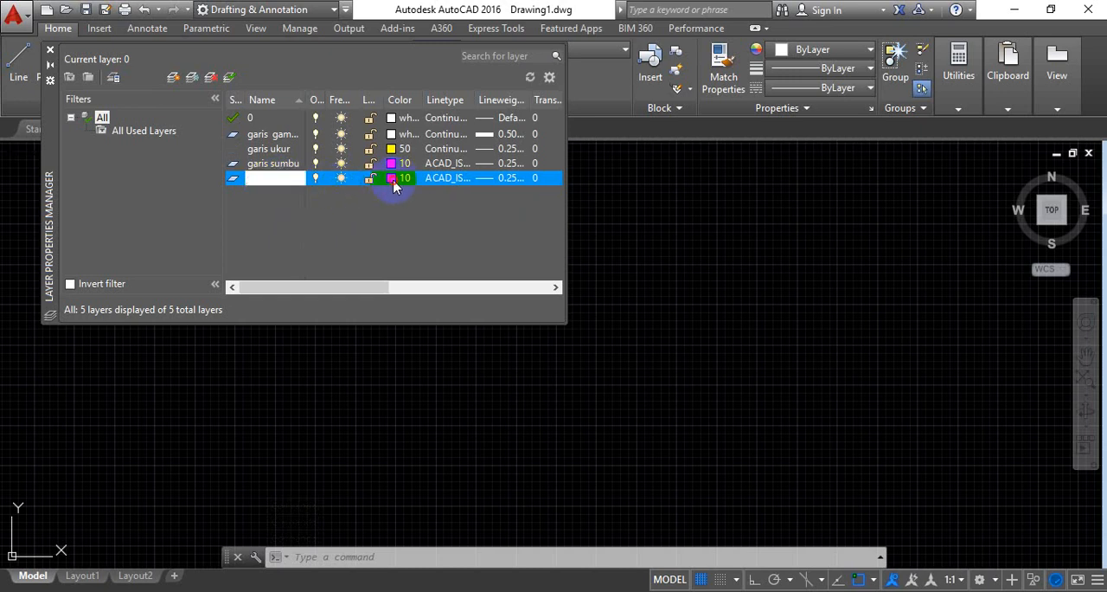
Give the "gaaris arsir" layer cyan index color 130 and the Continuous linetype, and close the layer manager
{"action": "left_click", "coordinate": [394, 180]}
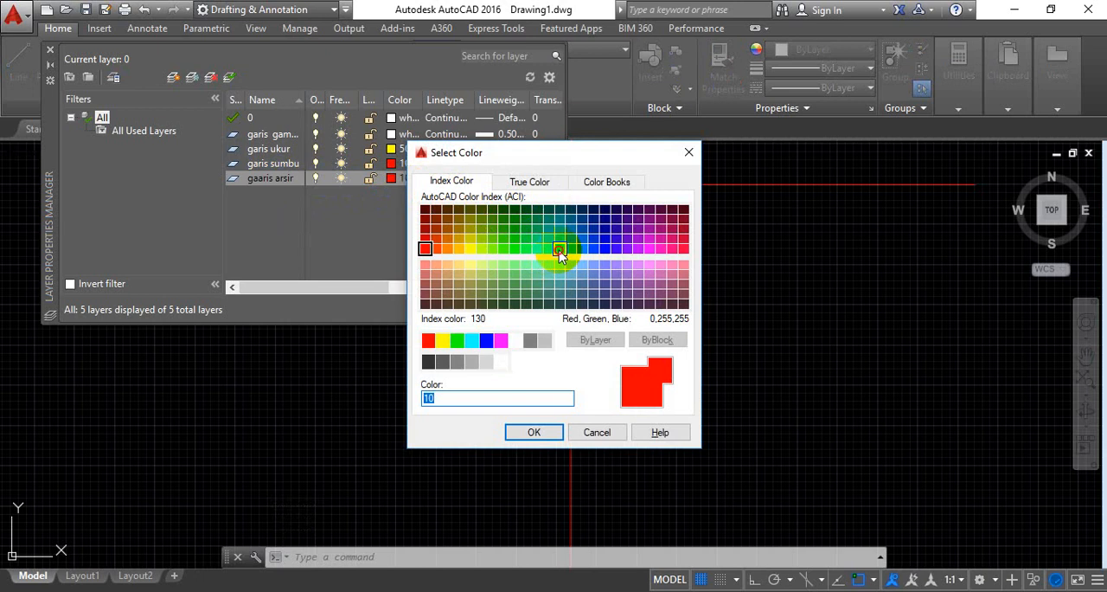
{"action": "left_click", "coordinate": [560, 250]}
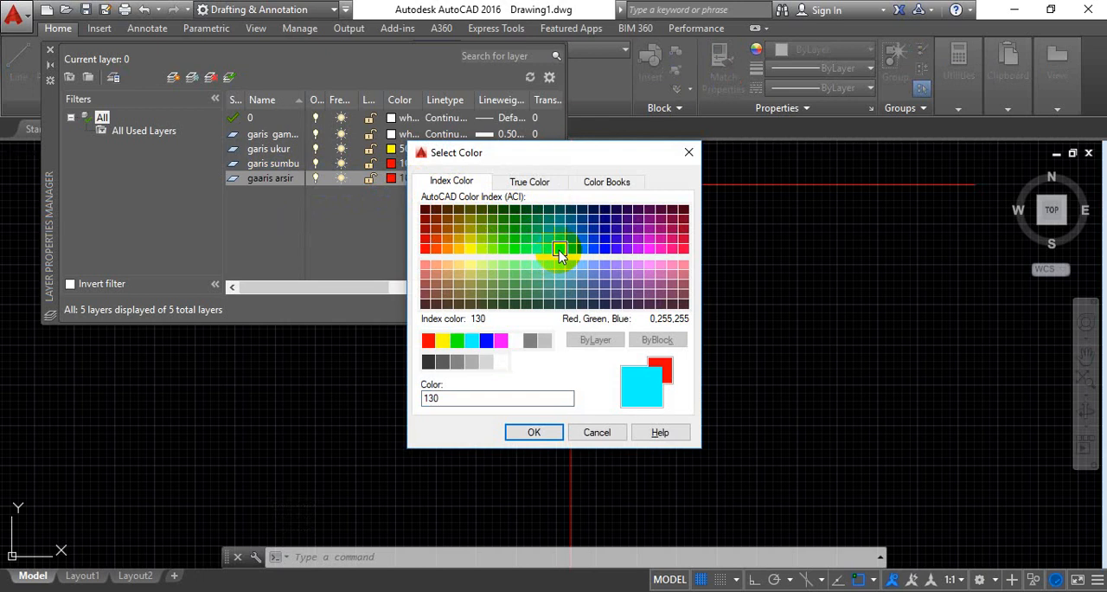
{"action": "left_click", "coordinate": [534, 431]}
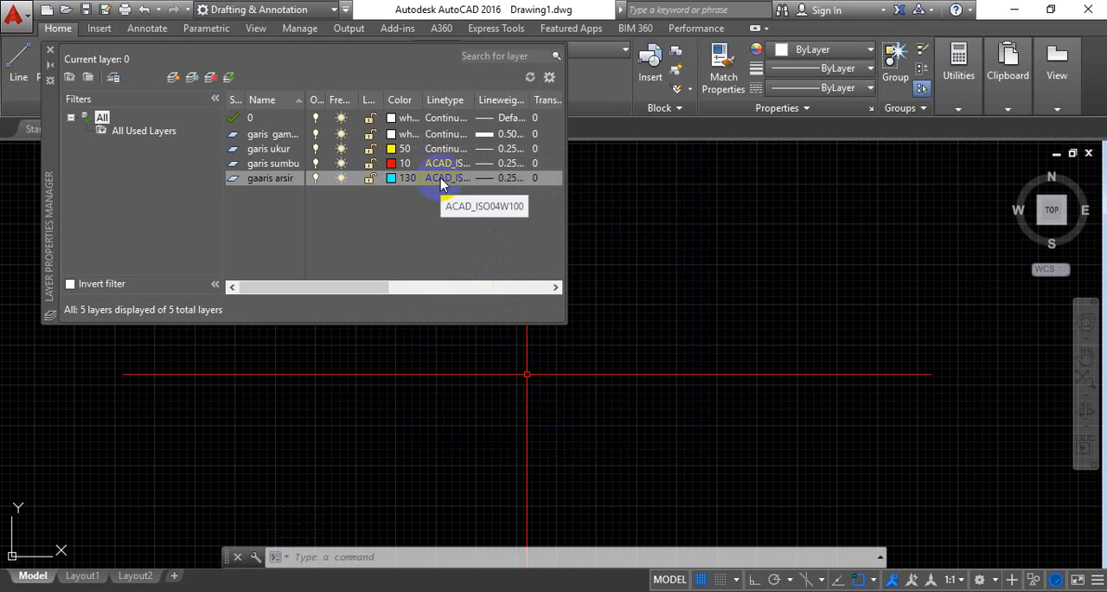
{"action": "left_click", "coordinate": [441, 178]}
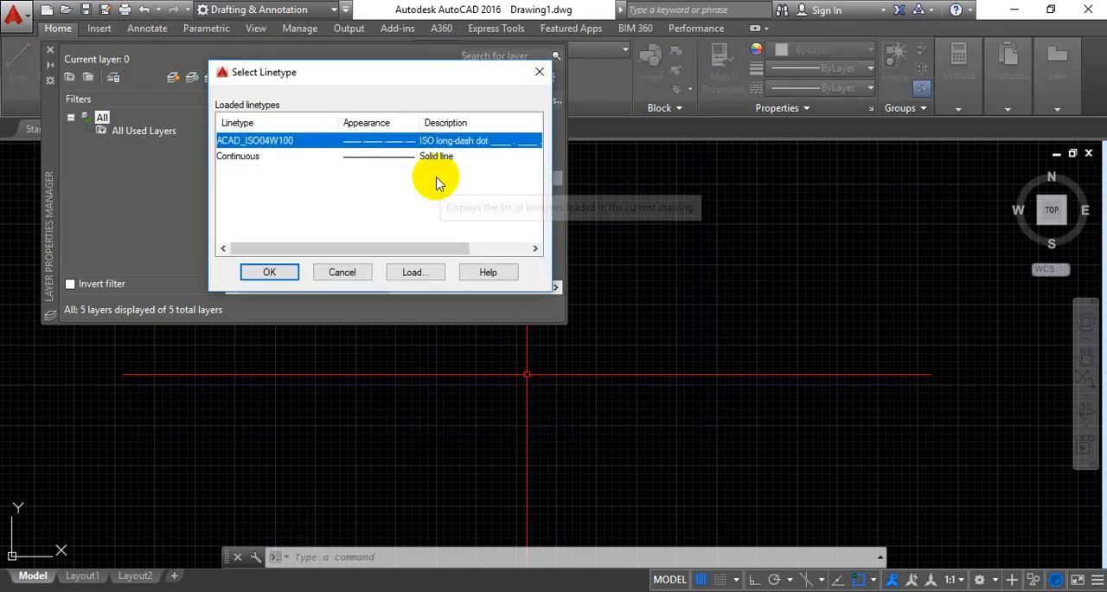
{"action": "left_click", "coordinate": [391, 158]}
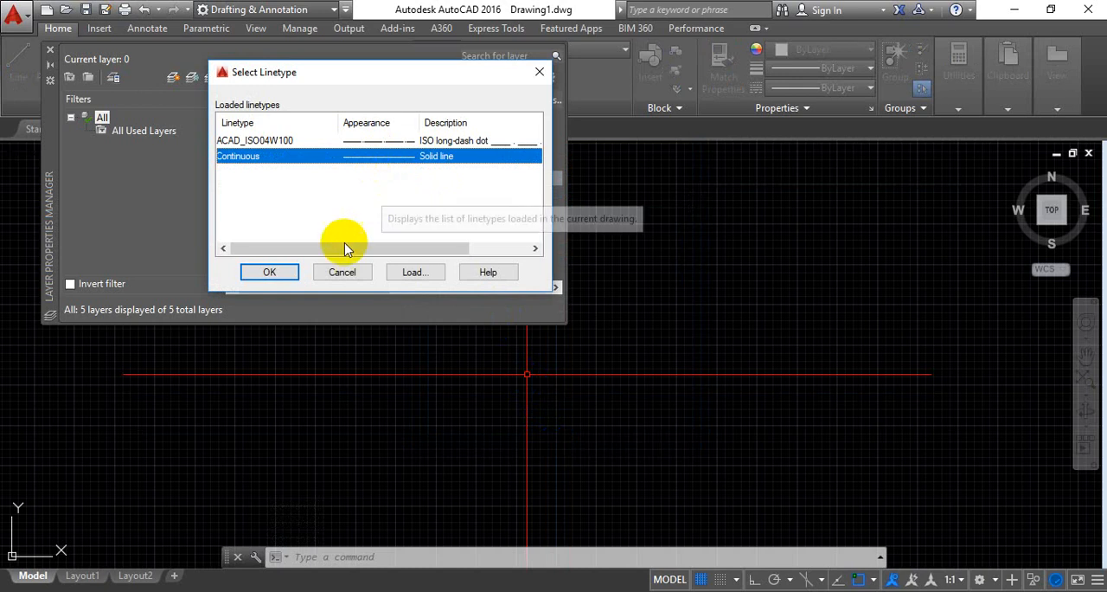
{"action": "left_click", "coordinate": [270, 273]}
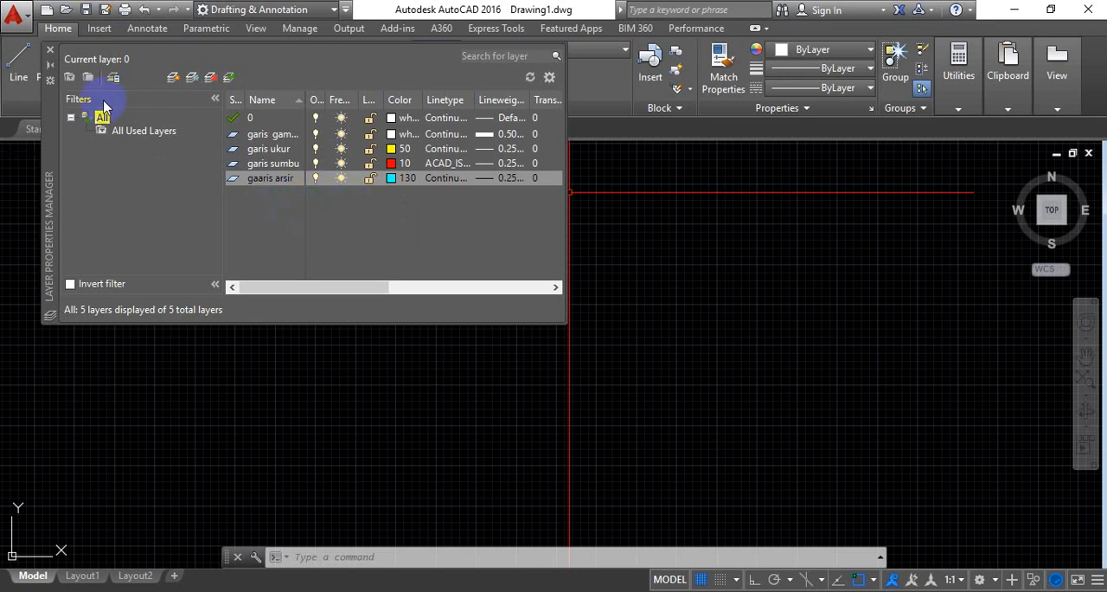
{"action": "left_click", "coordinate": [50, 54]}
Start a new dimension style based on ISO-25 for all dimensions and clear its proposed name
{"action": "middle_click", "coordinate": [464, 355]}
{"action": "middle_click", "coordinate": [464, 354]}
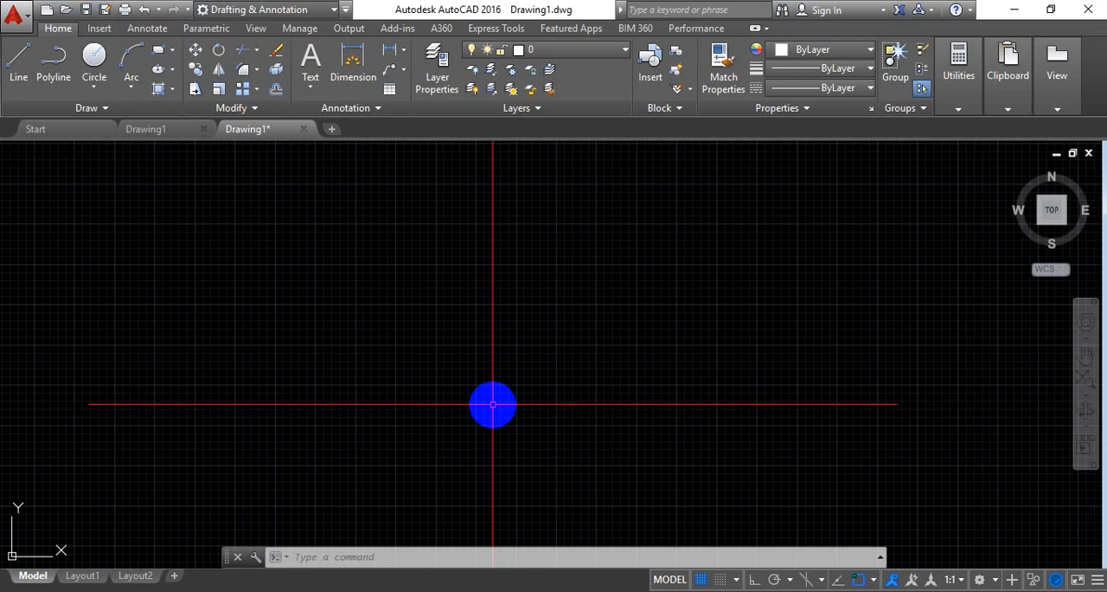
{"action": "type", "text": "di"}
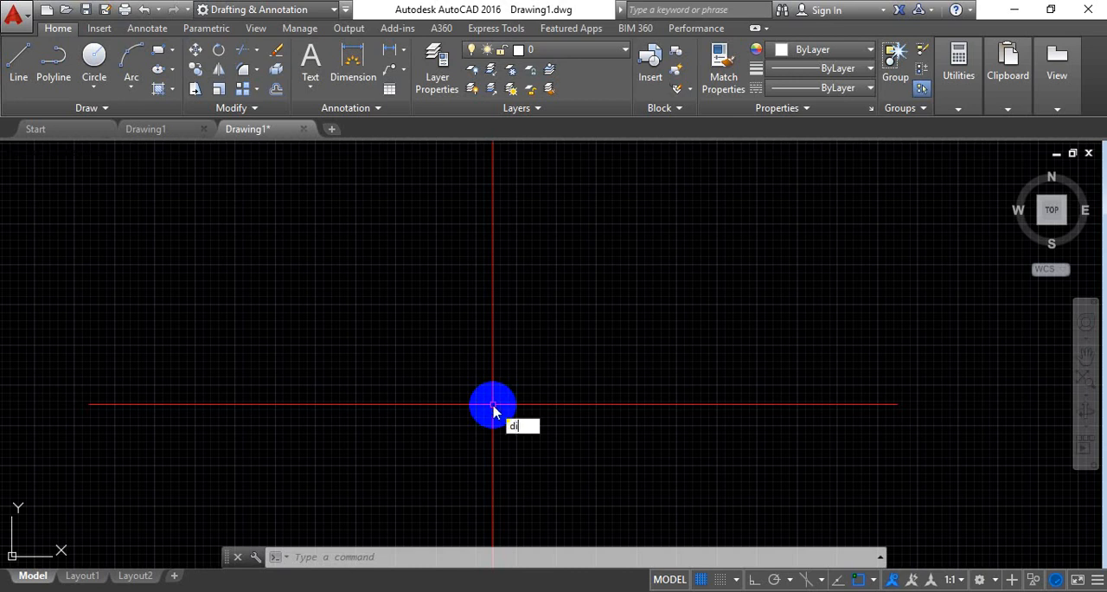
{"action": "type", "text": "m"}
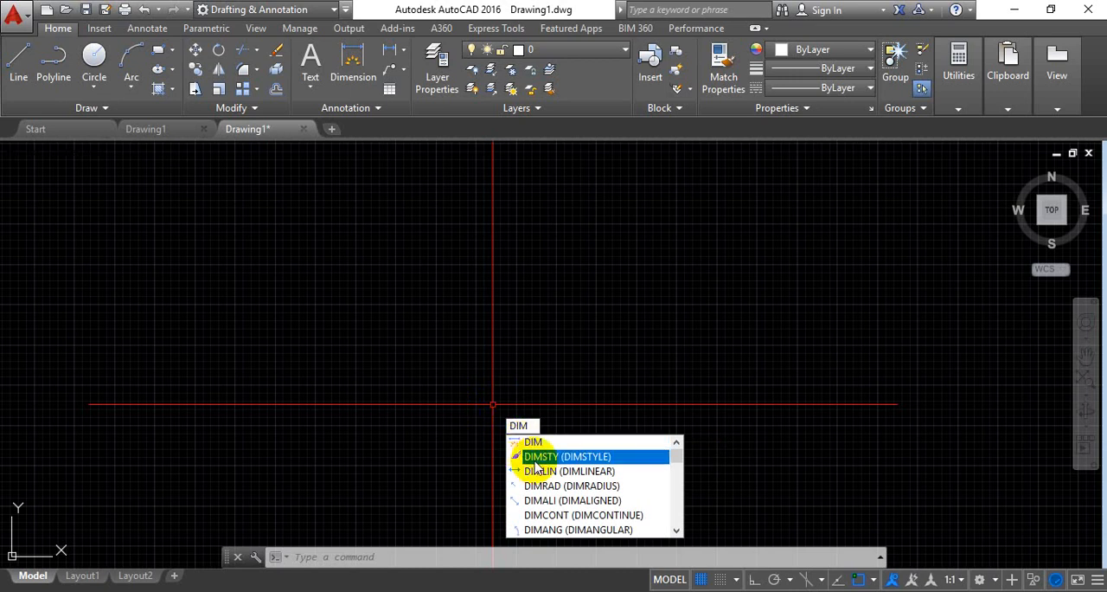
{"action": "left_click", "coordinate": [534, 460]}
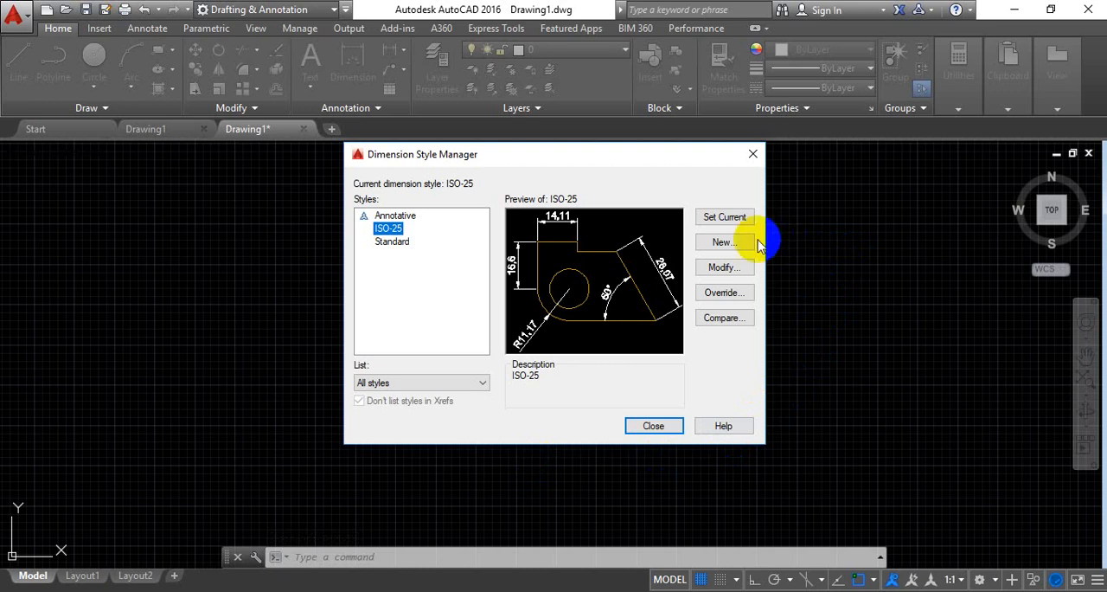
{"action": "left_click", "coordinate": [723, 243]}
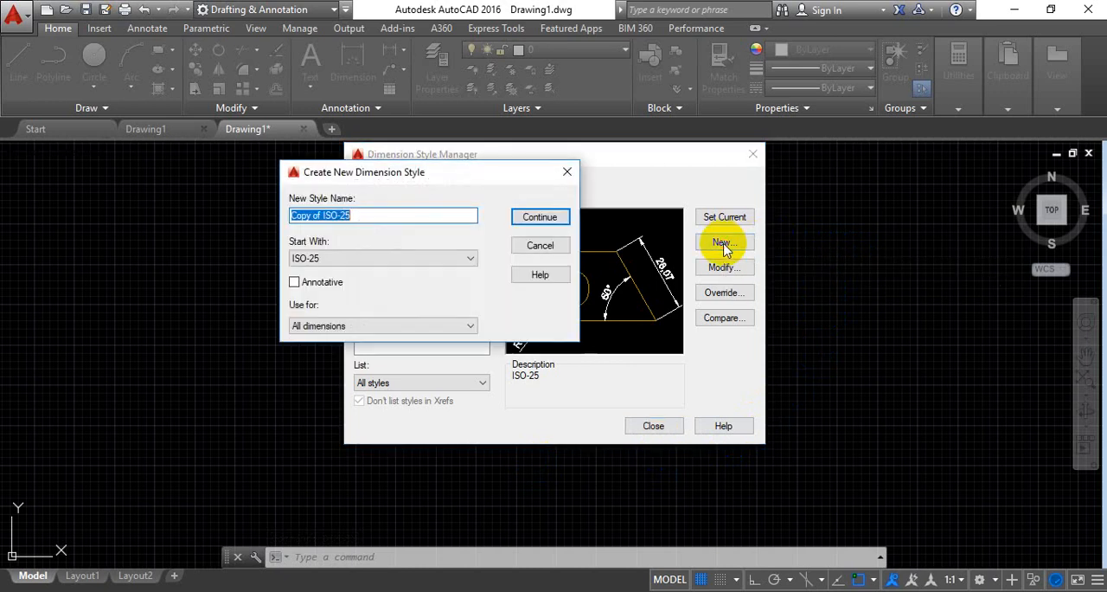
{"action": "left_click", "coordinate": [353, 214]}
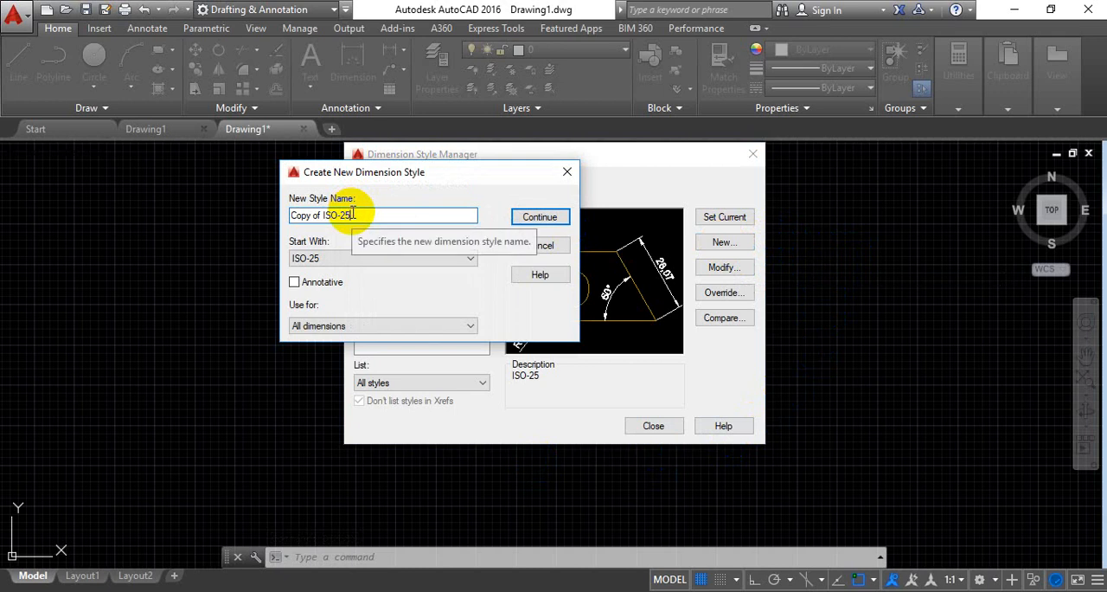
{"action": "key", "text": "BackSpace"}
{"action": "key", "text": "BackSpace"}
{"action": "key", "text": "BackSpace"}
{"action": "key", "text": "BackSpace"}
{"action": "key", "text": "BackSpace"}
{"action": "key", "text": "BackSpace"}
{"action": "key", "text": "BackSpace"}
{"action": "key", "text": "BackSpace"}
{"action": "key", "text": "BackSpace"}
{"action": "key", "text": "BackSpace"}
{"action": "key", "text": "BackSpace"}
{"action": "key", "text": "BackSpace"}
{"action": "key", "text": "BackSpace"}
{"action": "key", "text": "BackSpace"}
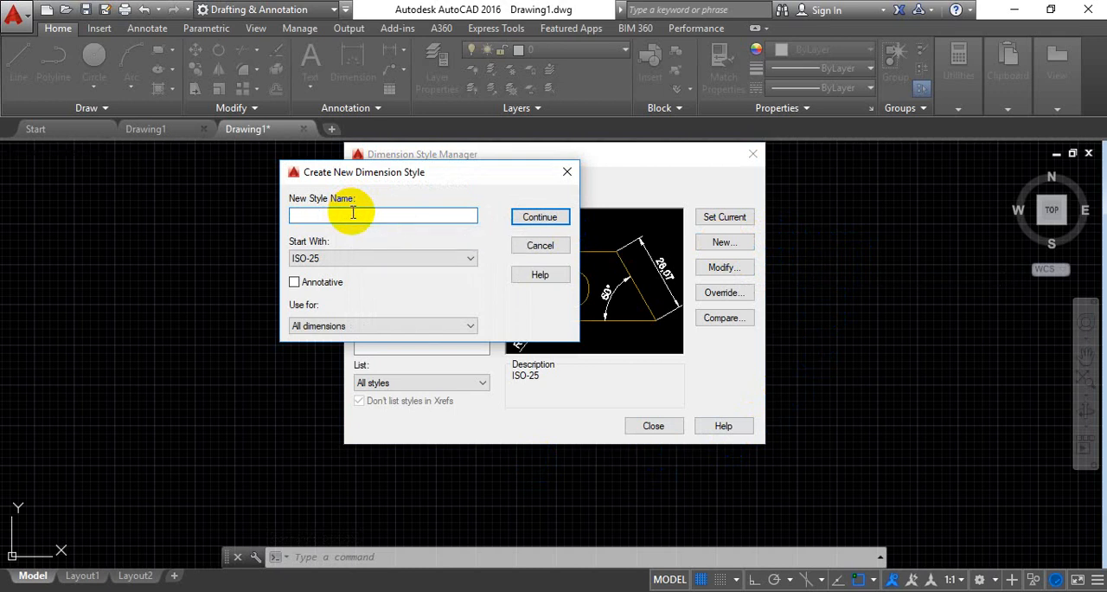
{"action": "type", "text": "ukuran "}
{"action": "type", "text": "baru"}
{"action": "key", "text": "BackSpace"}
{"action": "key", "text": "BackSpace"}
{"action": "key", "text": "BackSpace"}
{"action": "key", "text": "BackSpace"}
{"action": "key", "text": "BackSpace"}
{"action": "key", "text": "BackSpace"}
{"action": "key", "text": "BackSpace"}
{"action": "key", "text": "BackSpace"}
{"action": "key", "text": "BackSpace"}
{"action": "key", "text": "BackSpace"}
Name the new dimension style "dimention baru" and continue to its settings
{"action": "type", "text": "dimention baru"}
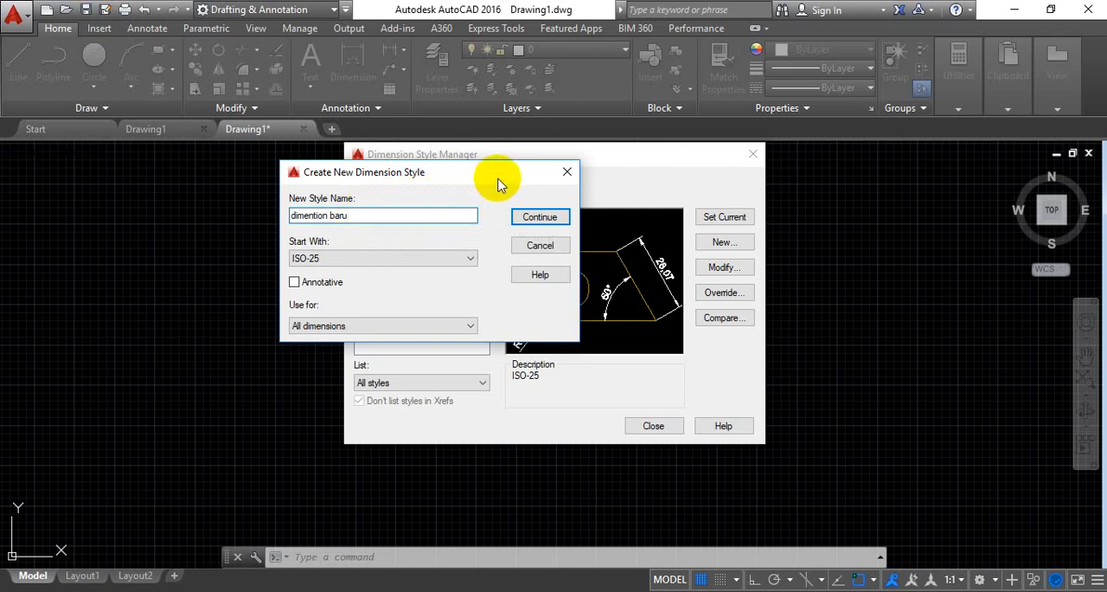
{"action": "left_click", "coordinate": [533, 222]}
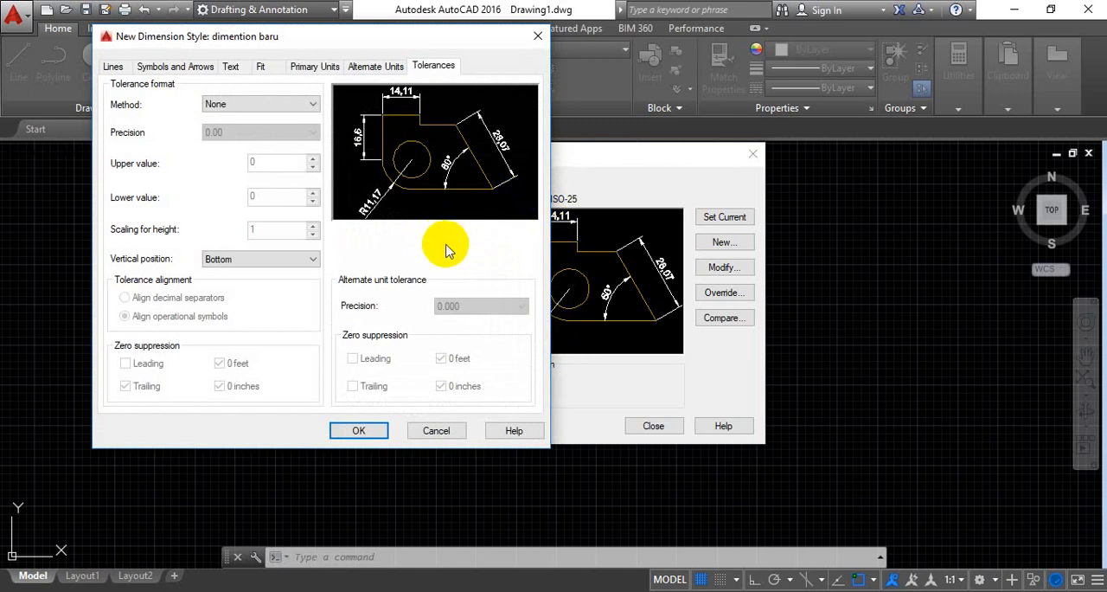
Set the dimension lines' color, linetype and lineweight and the extension lines' color to ByLayer
{"action": "left_click", "coordinate": [113, 68]}
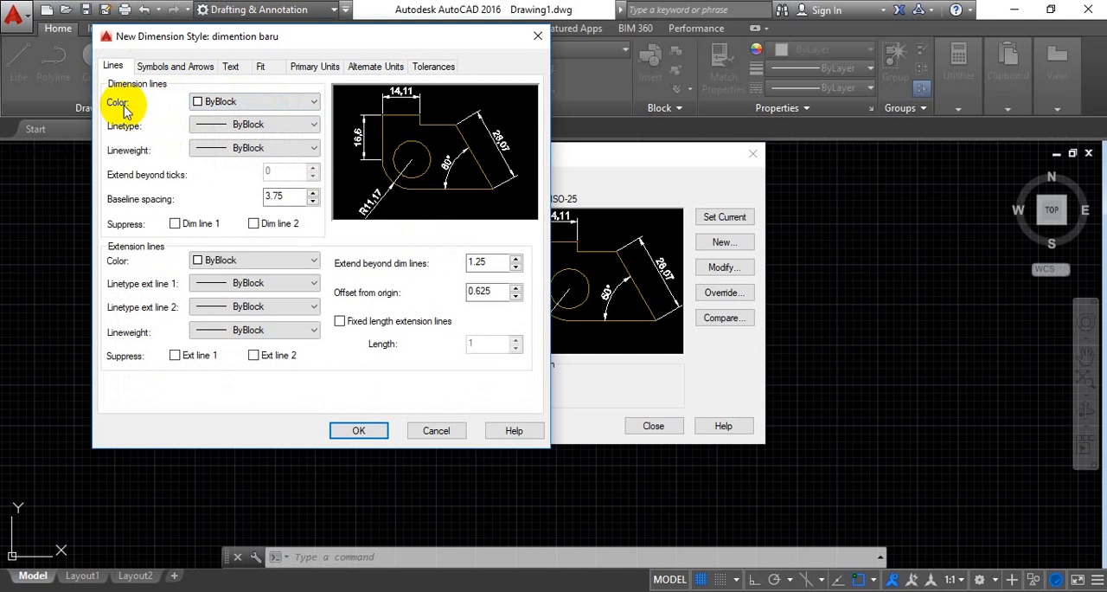
{"action": "left_click", "coordinate": [313, 103]}
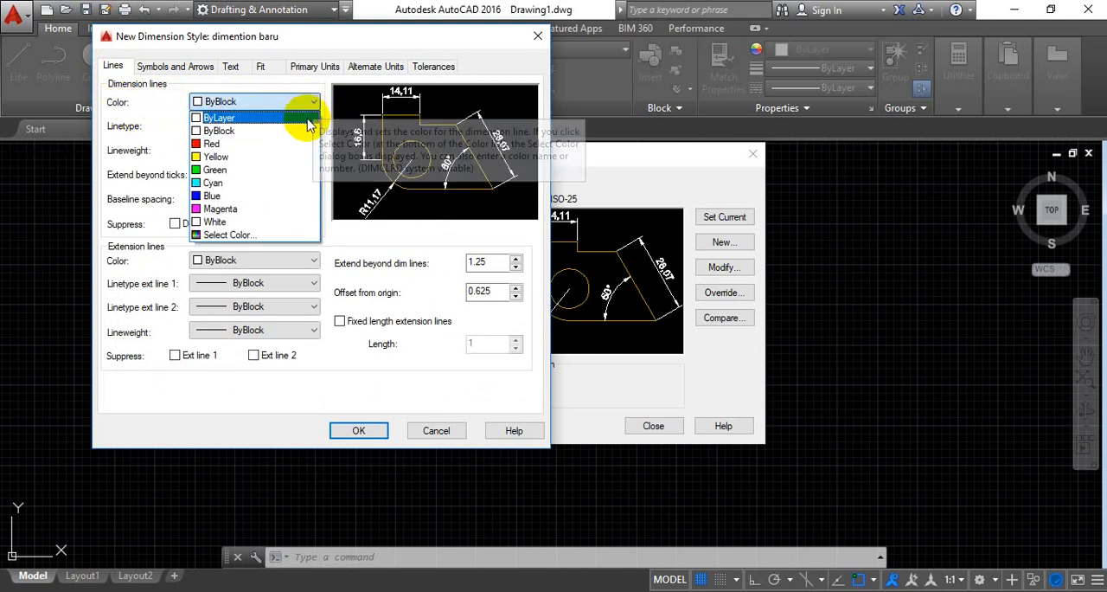
{"action": "left_click", "coordinate": [303, 115]}
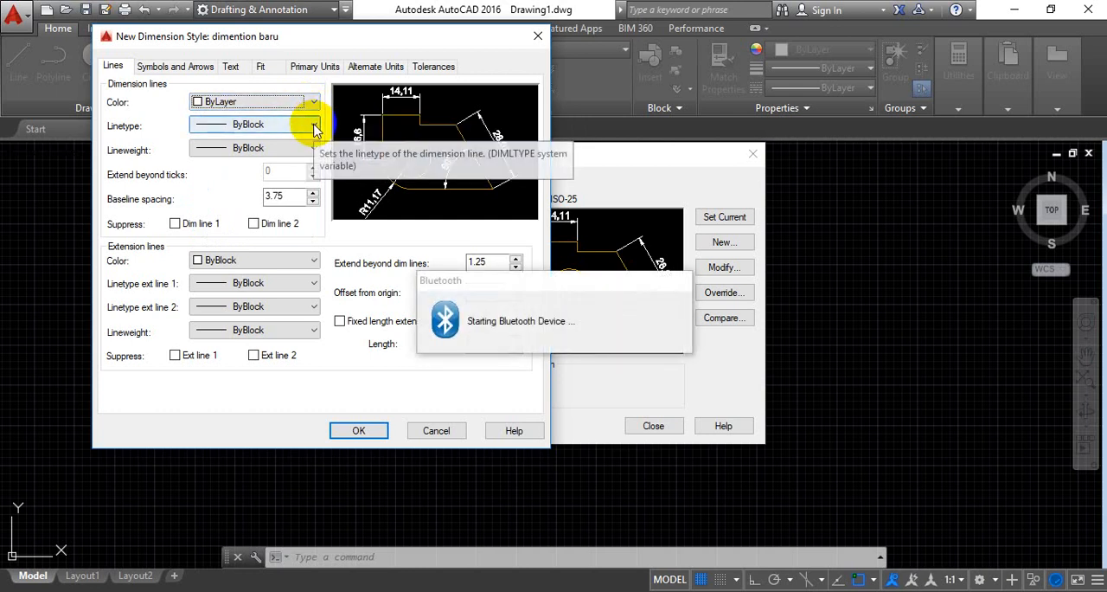
{"action": "left_click", "coordinate": [313, 126]}
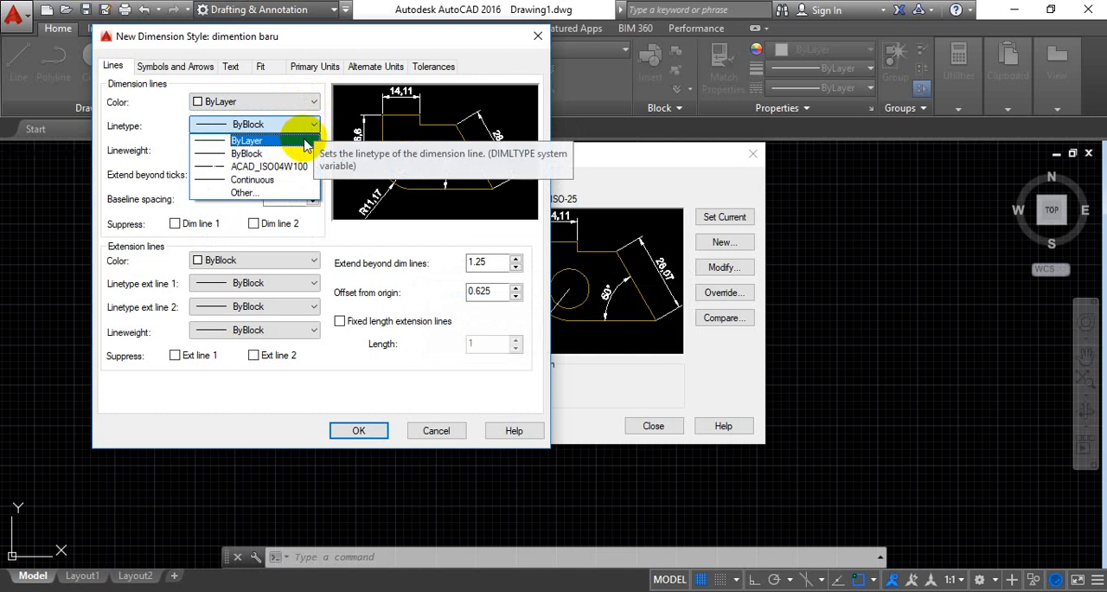
{"action": "left_click", "coordinate": [304, 141]}
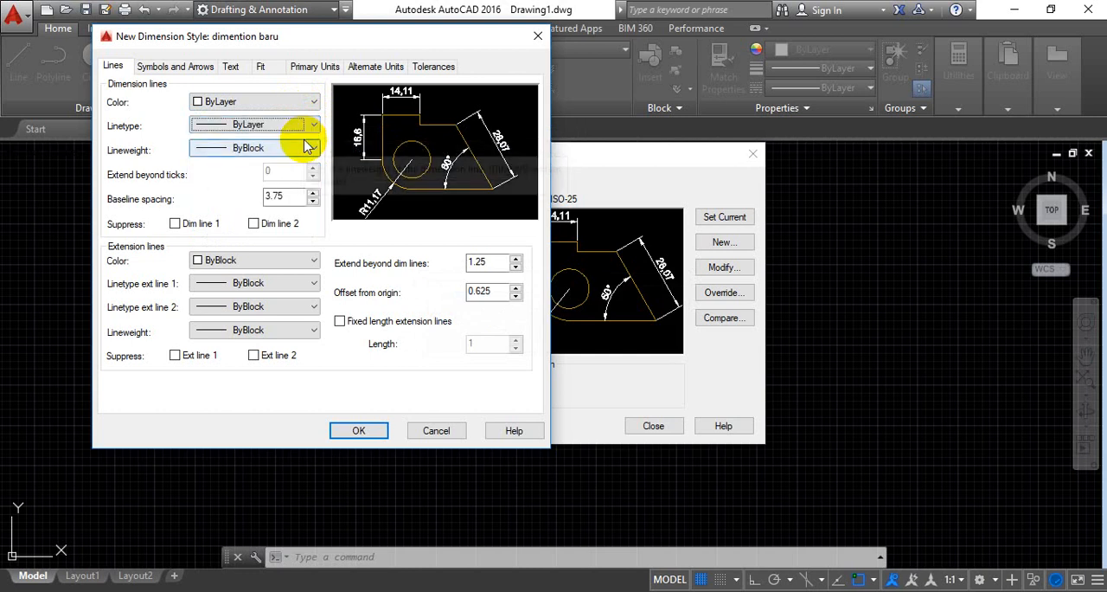
{"action": "left_click", "coordinate": [314, 151]}
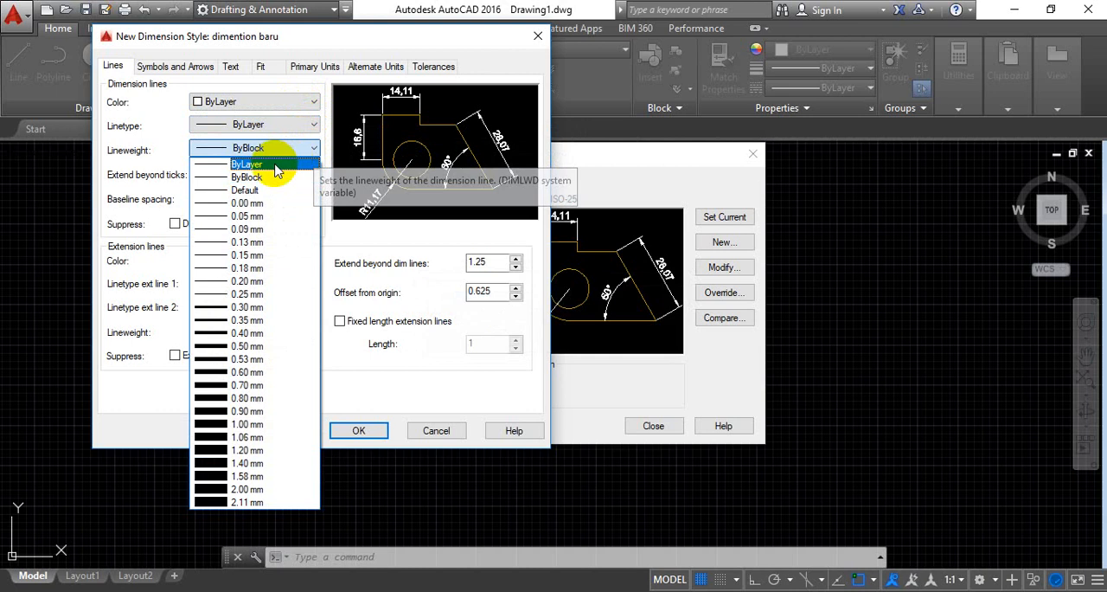
{"action": "left_click", "coordinate": [277, 164]}
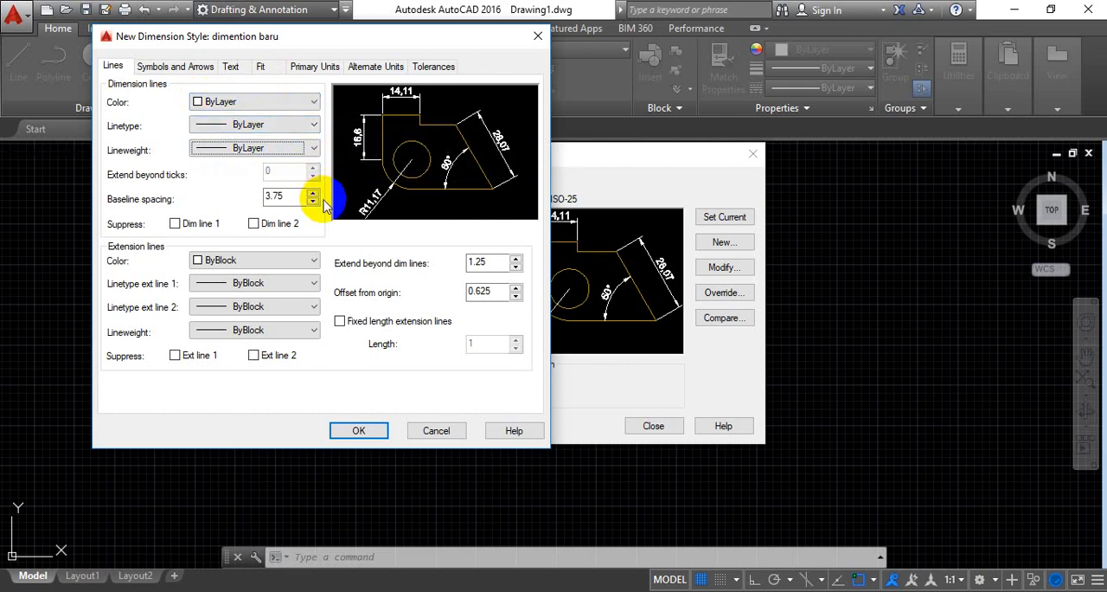
{"action": "left_click", "coordinate": [314, 262]}
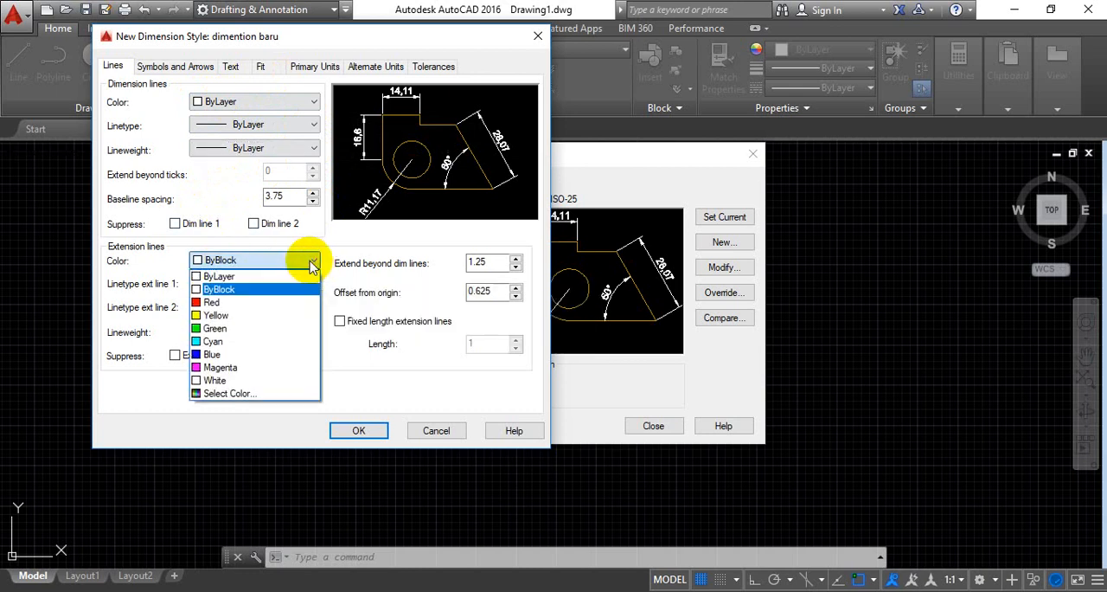
{"action": "left_click", "coordinate": [291, 276]}
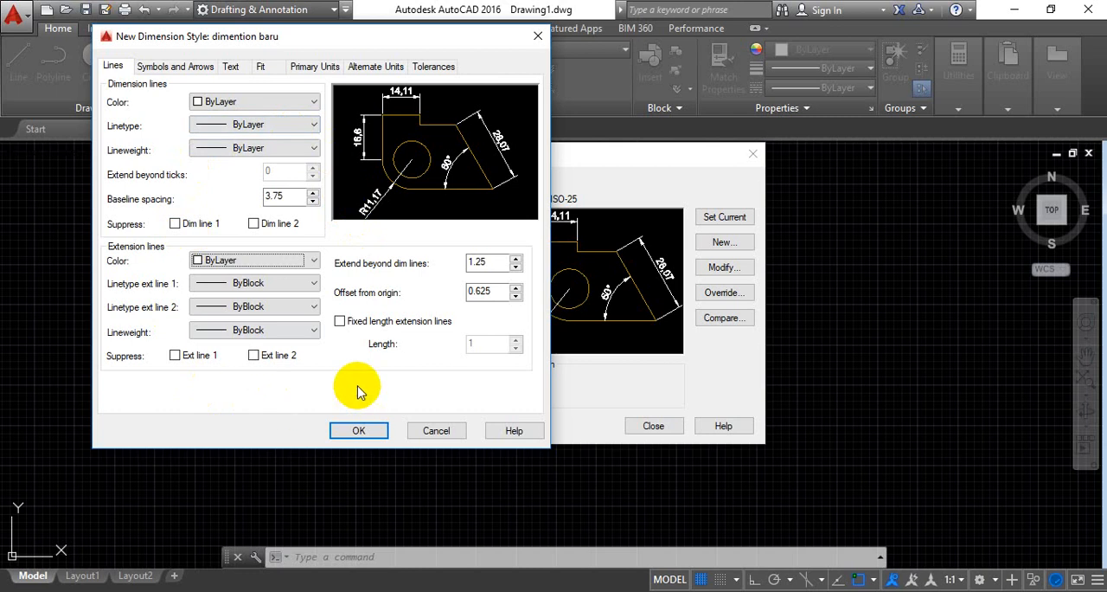
Set the style's arrow size to 3 and place the arc length symbol above the dimension text
{"action": "left_click", "coordinate": [173, 67]}
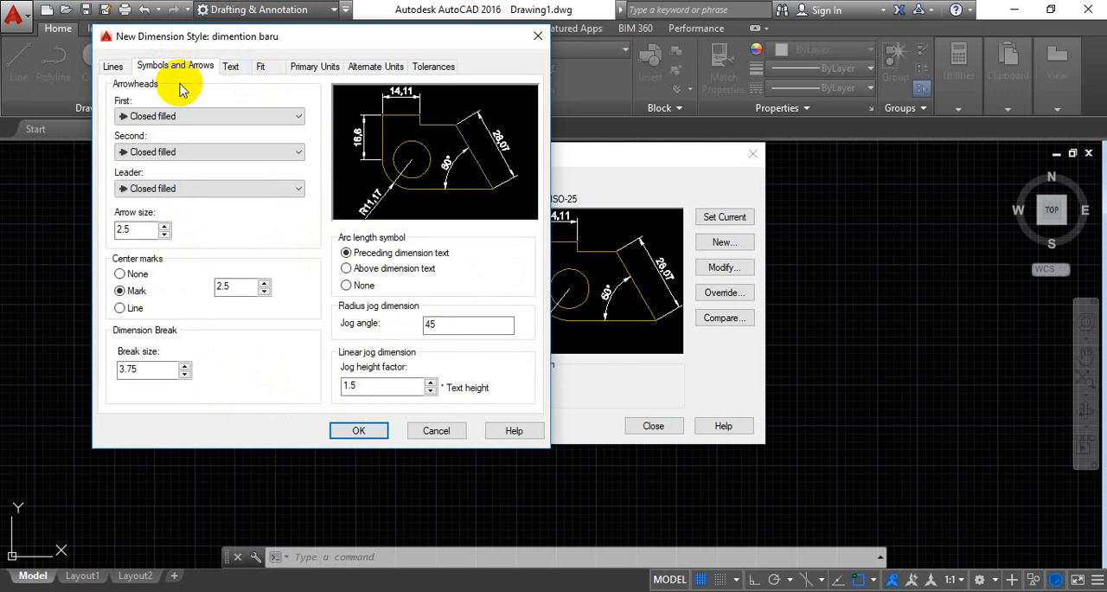
{"action": "left_click", "coordinate": [299, 116]}
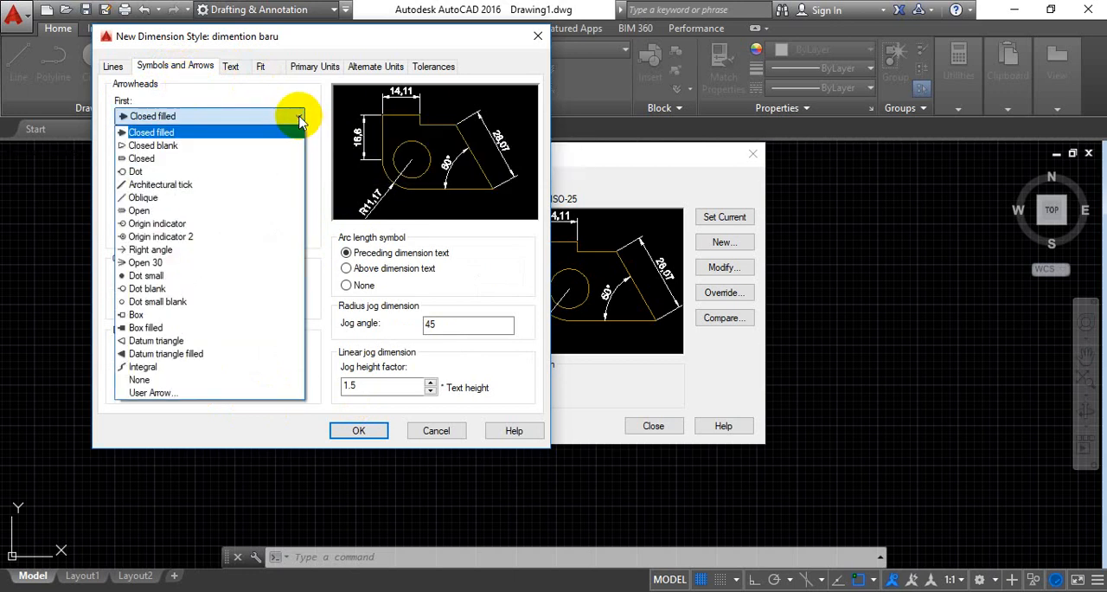
{"action": "left_click", "coordinate": [298, 118]}
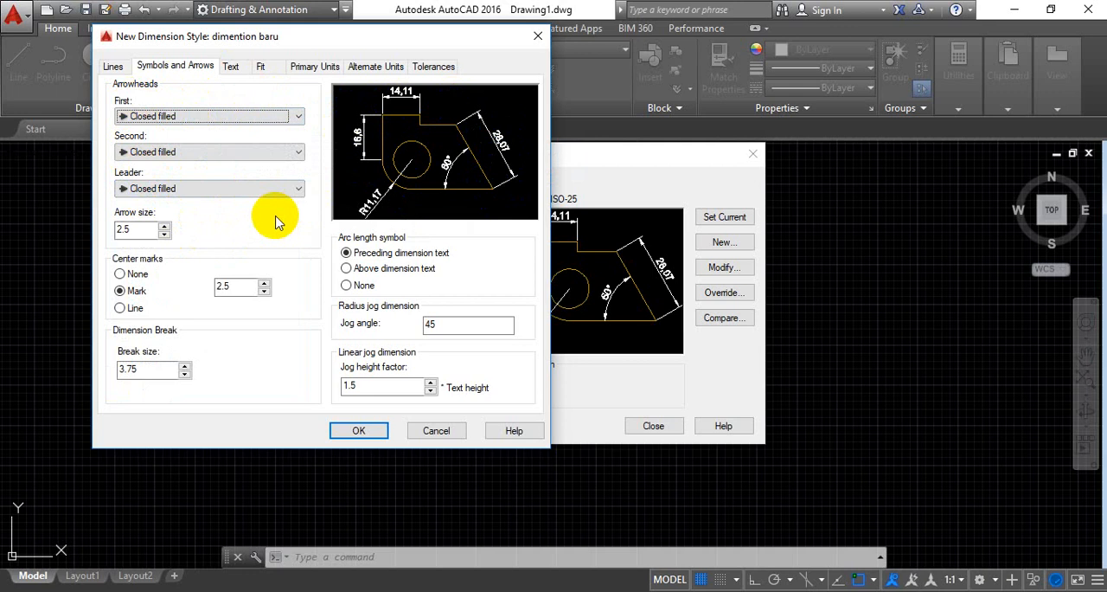
{"action": "left_click", "coordinate": [165, 227]}
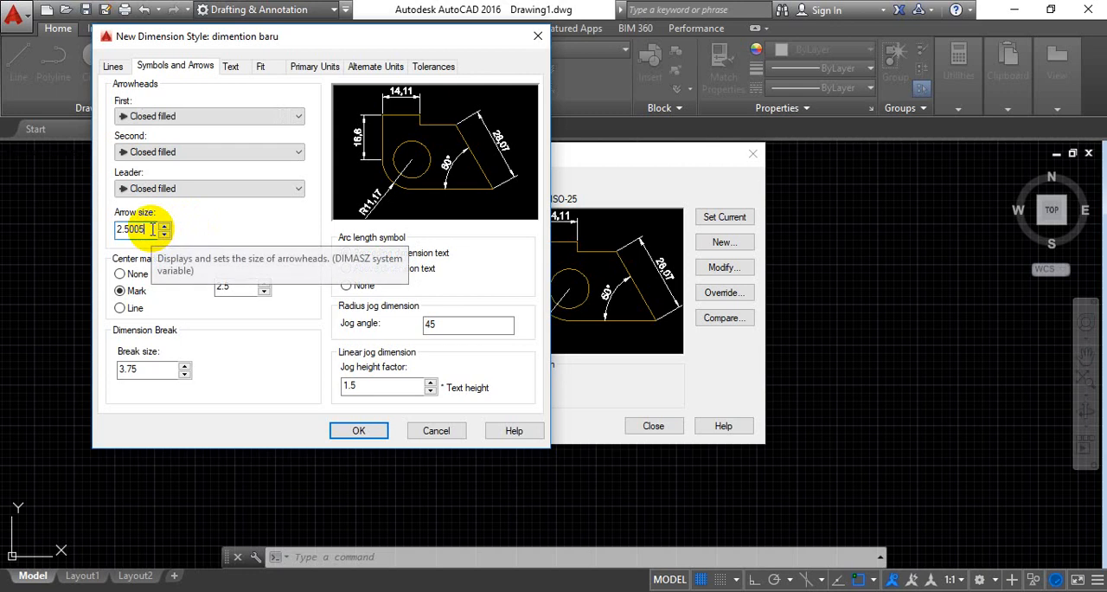
{"action": "key", "text": "BackSpace"}
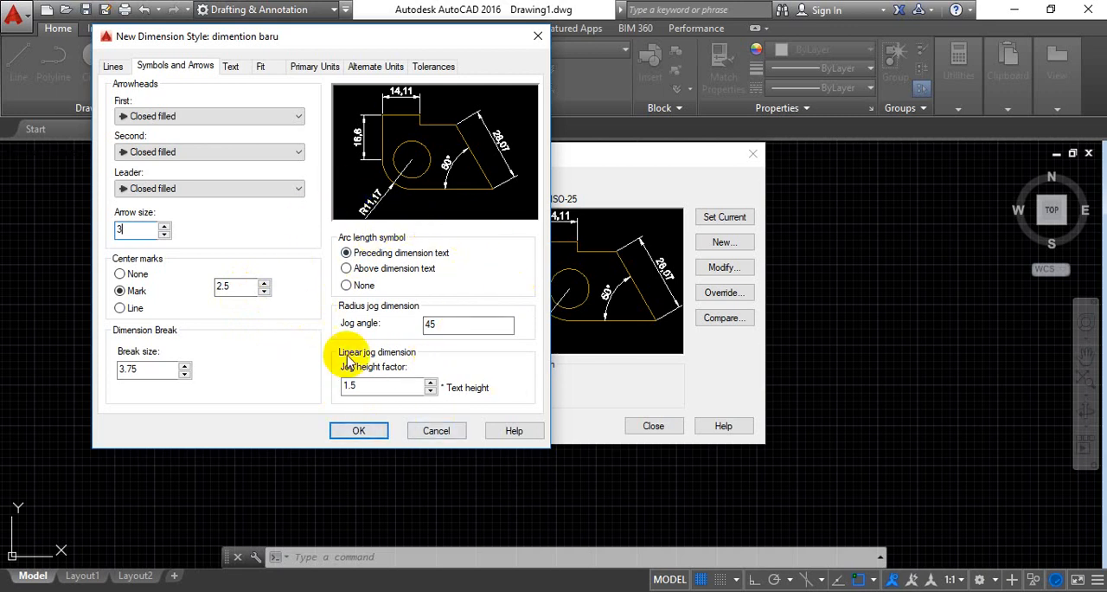
{"action": "left_click", "coordinate": [346, 270]}
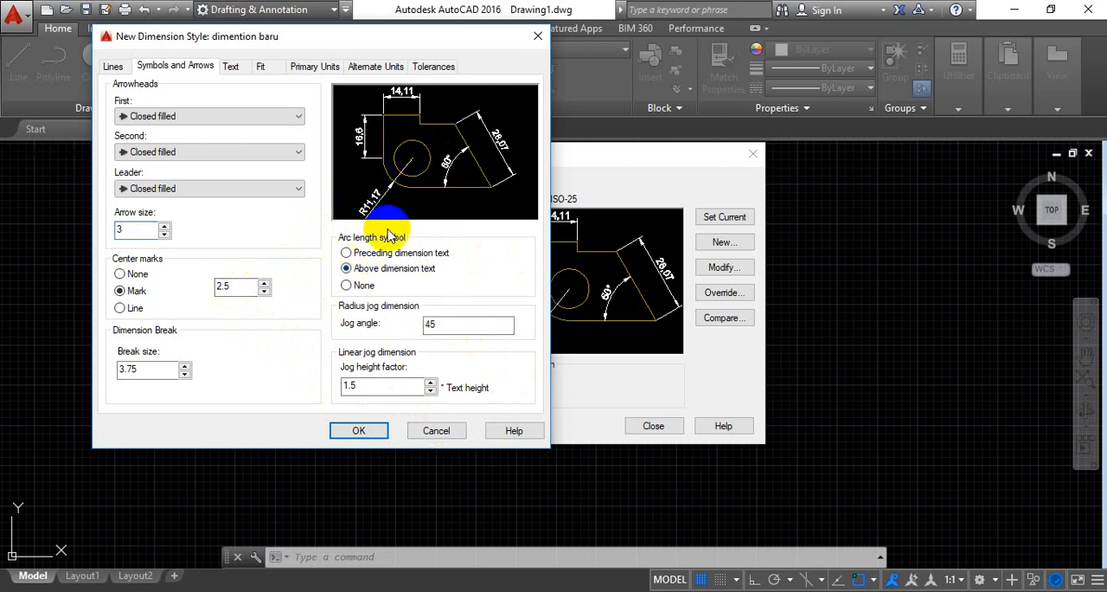
Place the arc length symbol preceding the dimension text and set the linear jog height factor to 5
{"action": "left_click", "coordinate": [348, 254]}
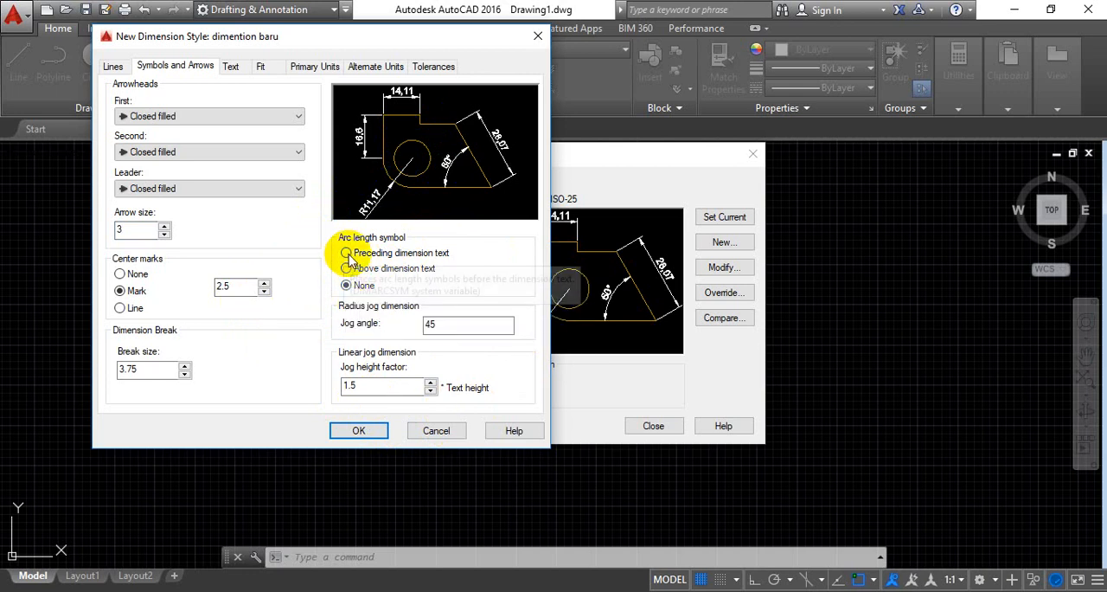
{"action": "left_click", "coordinate": [347, 252]}
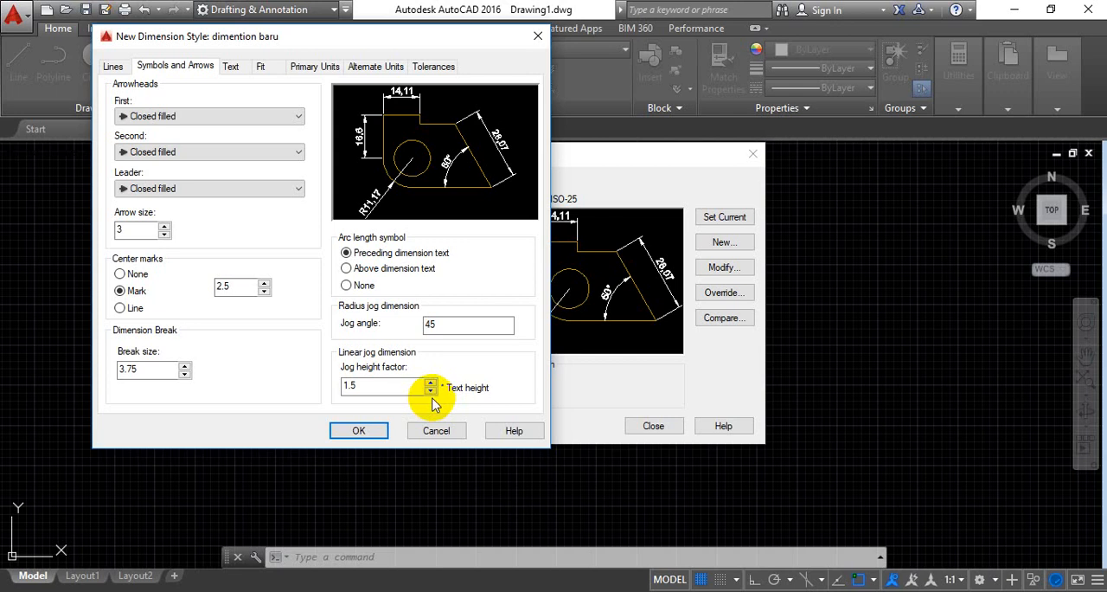
{"action": "left_click", "coordinate": [359, 385]}
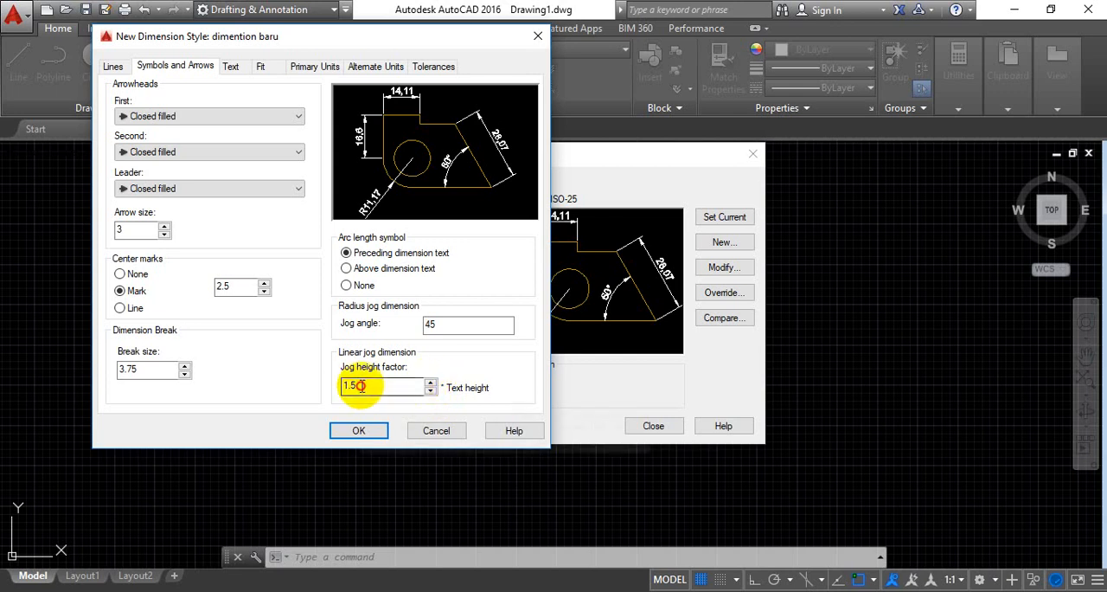
{"action": "key", "text": "BackSpace"}
{"action": "key", "text": "BackSpace"}
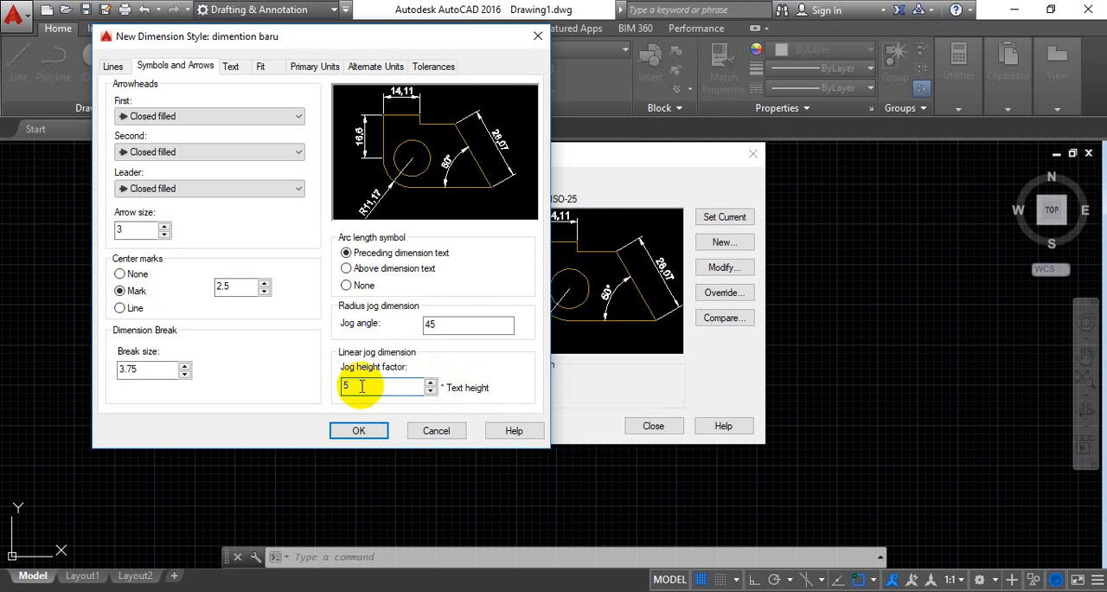
Review the font choices of the Standard text style used for the dimension text
{"action": "left_click", "coordinate": [230, 68]}
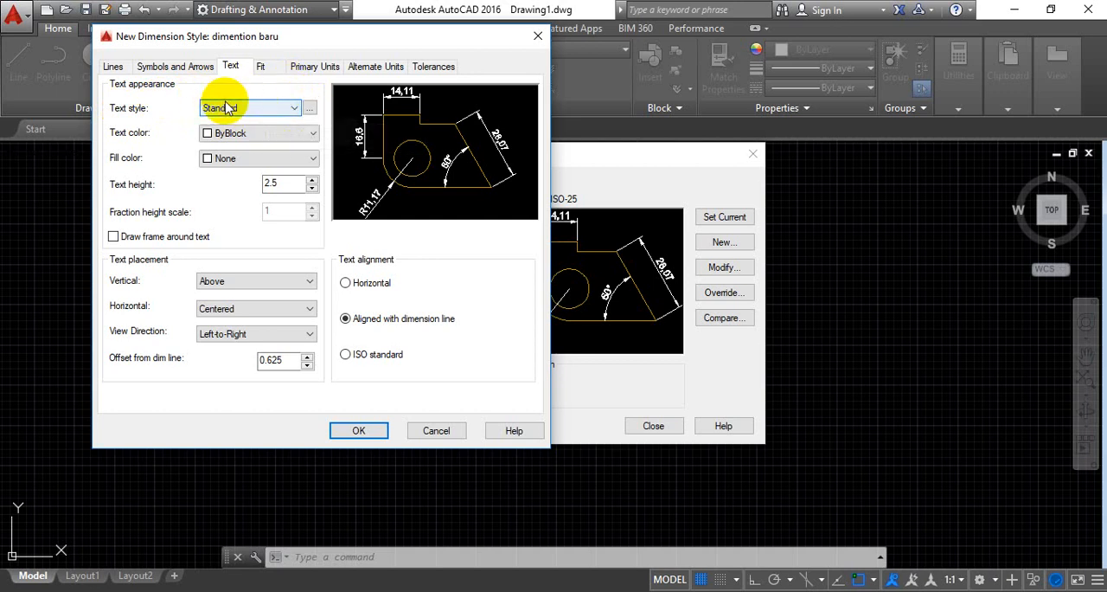
{"action": "left_click", "coordinate": [310, 108]}
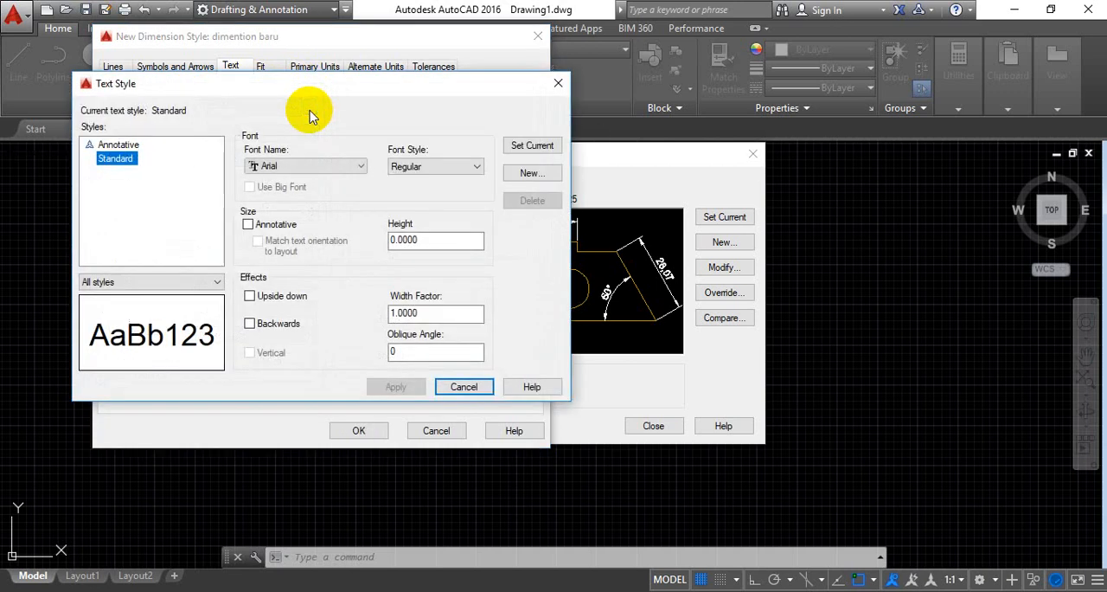
{"action": "left_click", "coordinate": [360, 166]}
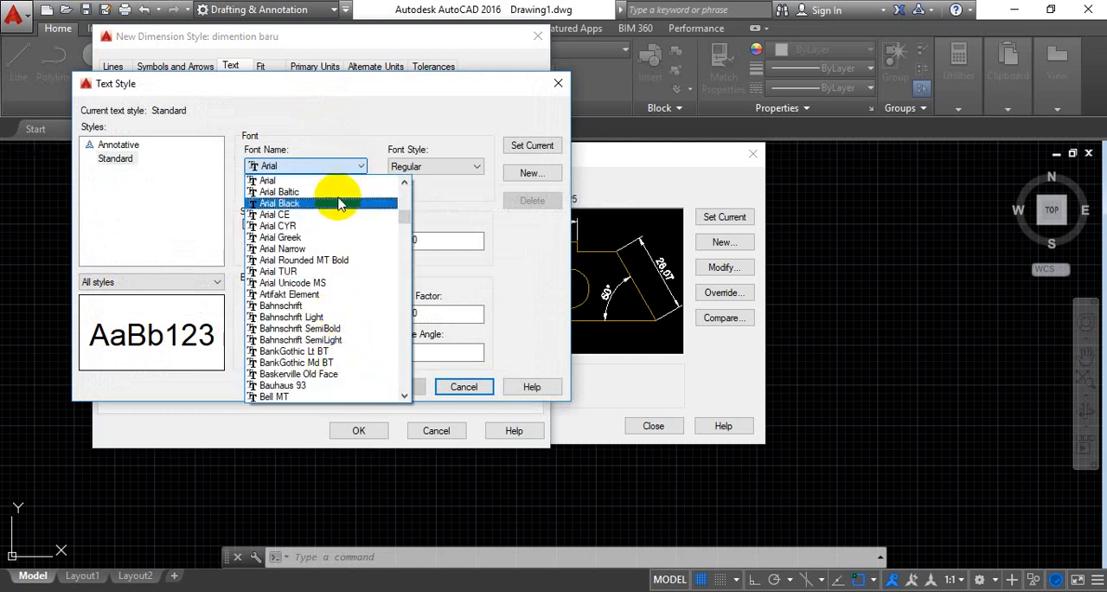
{"action": "left_click", "coordinate": [338, 121]}
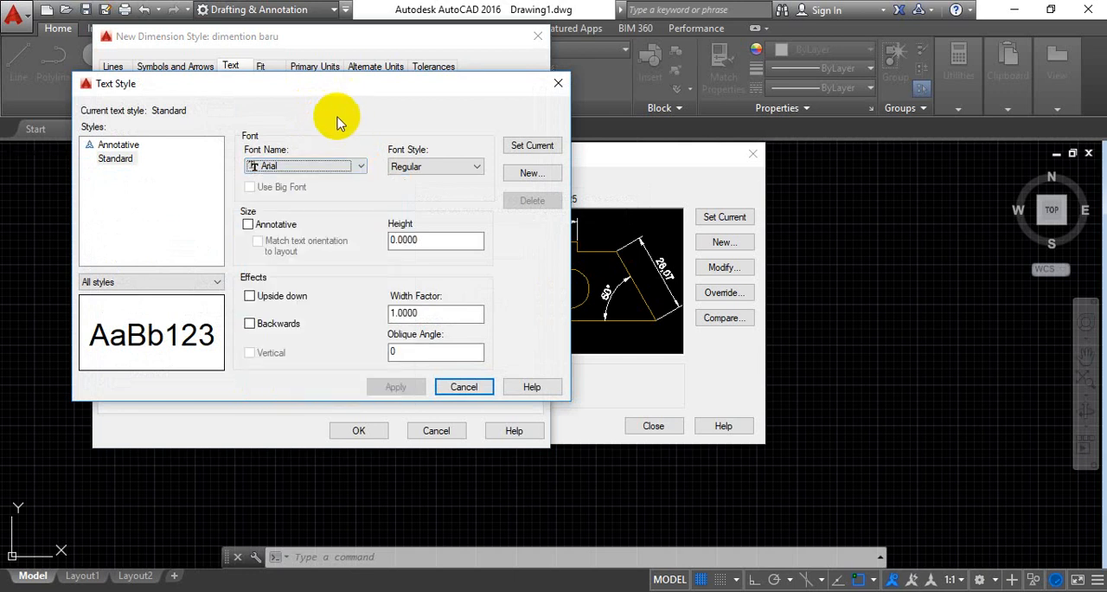
{"action": "left_click", "coordinate": [556, 86]}
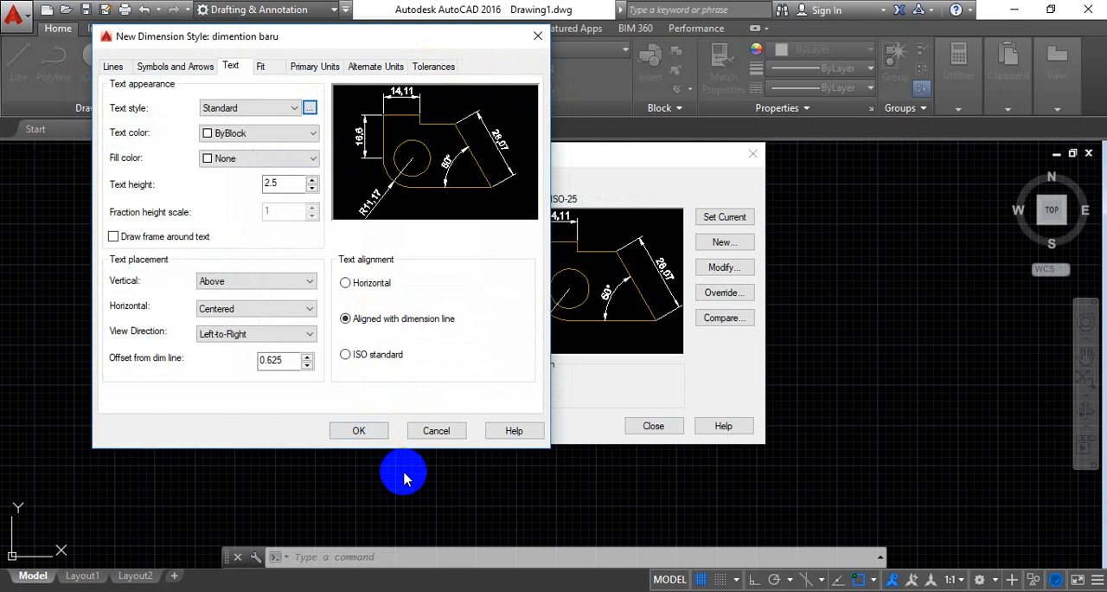
{"action": "left_click", "coordinate": [460, 558]}
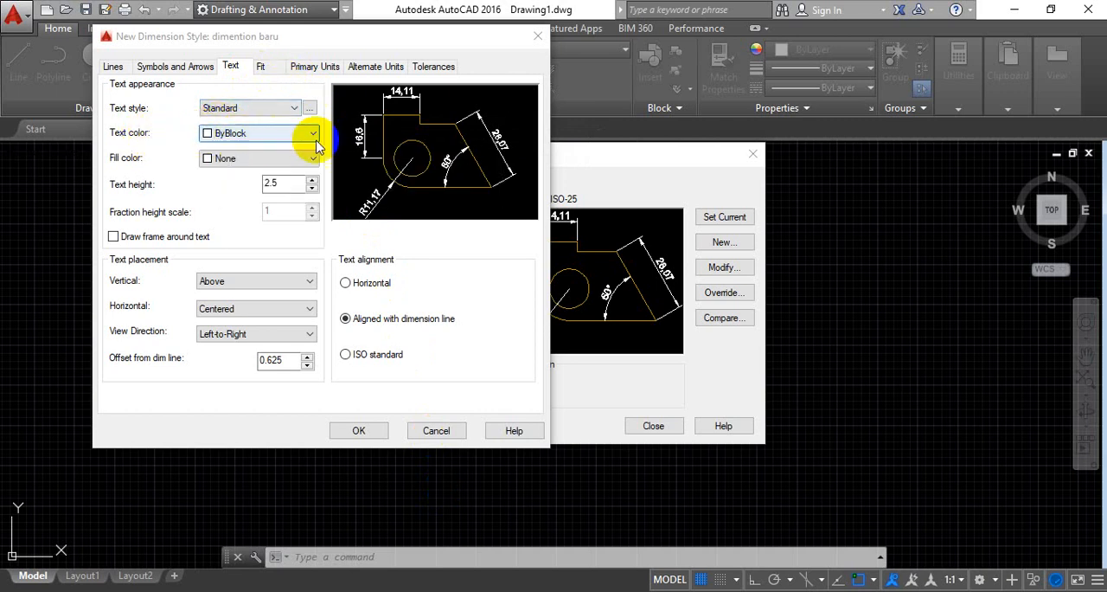
Make the dimension text yellow with a height of 5 and ISO standard alignment
{"action": "left_click", "coordinate": [313, 136]}
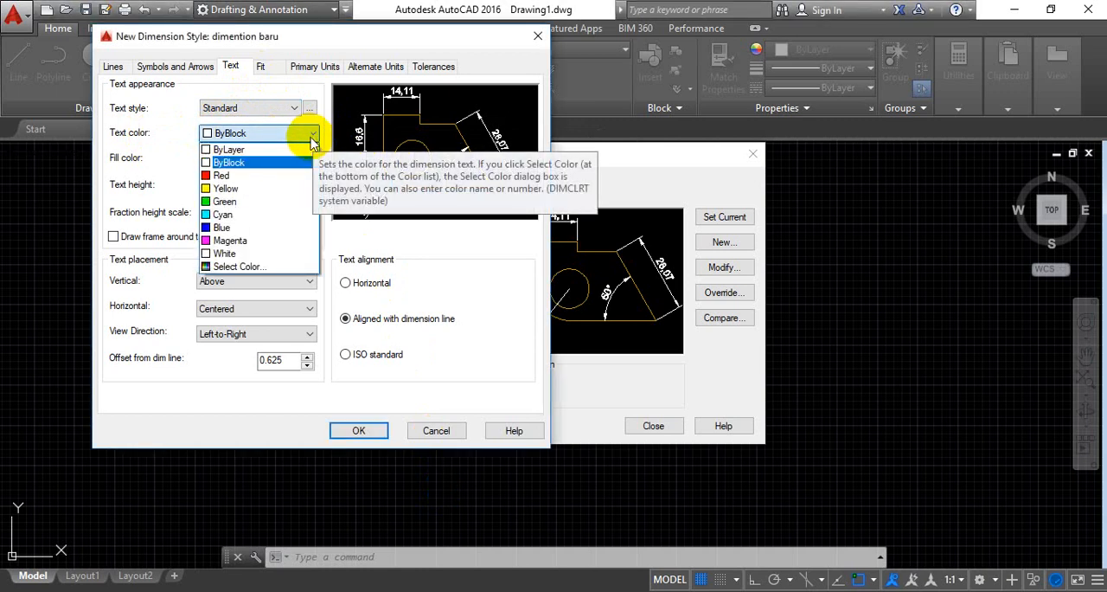
{"action": "left_click", "coordinate": [297, 188]}
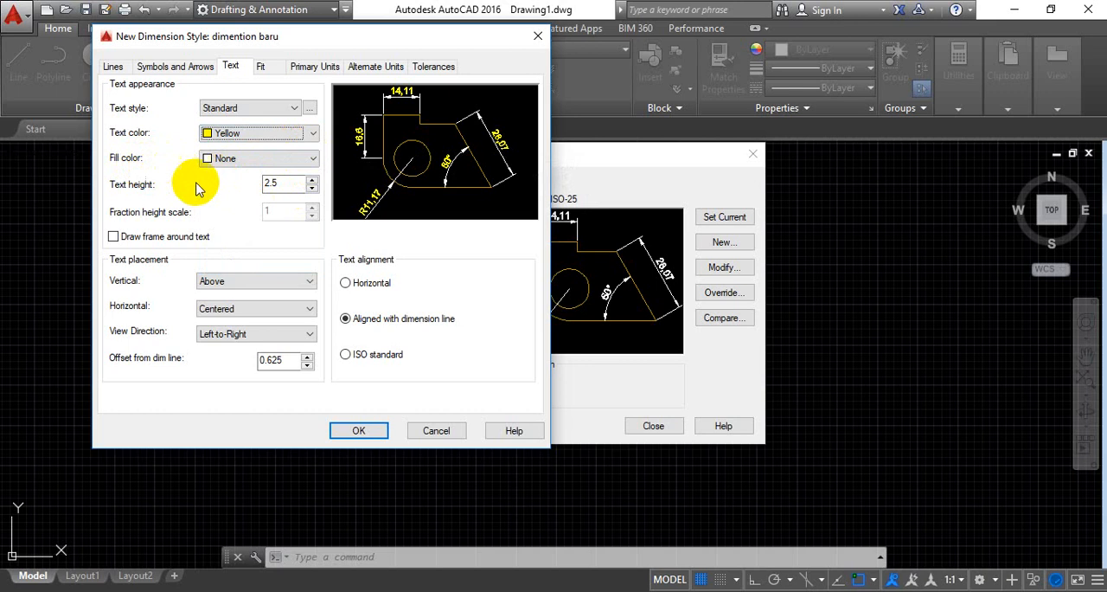
{"action": "double_click", "coordinate": [282, 184]}
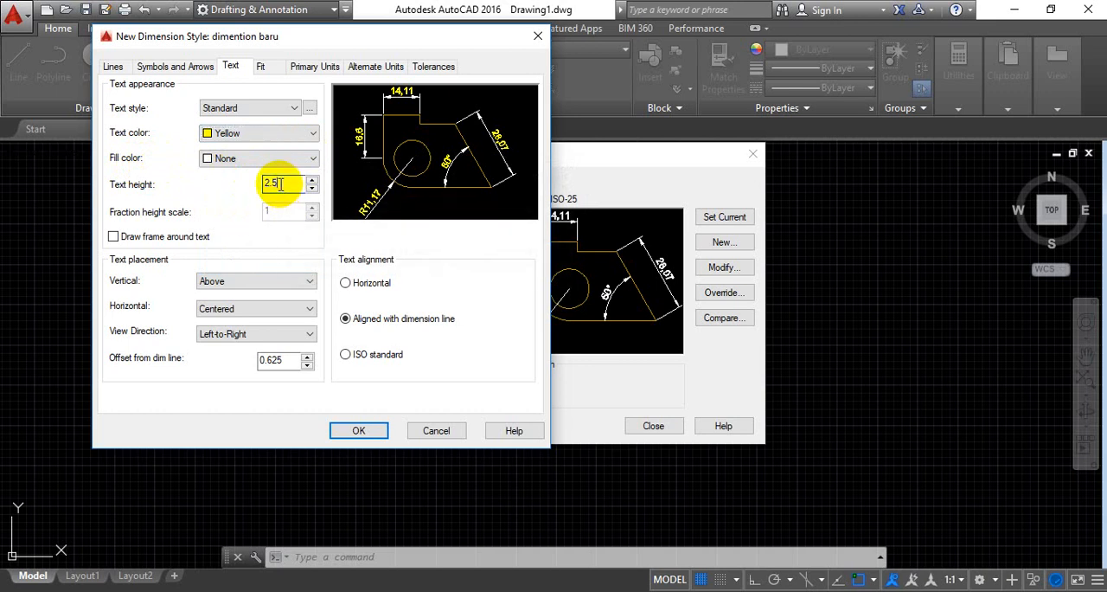
{"action": "key", "text": "BackSpace"}
{"action": "key", "text": "BackSpace"}
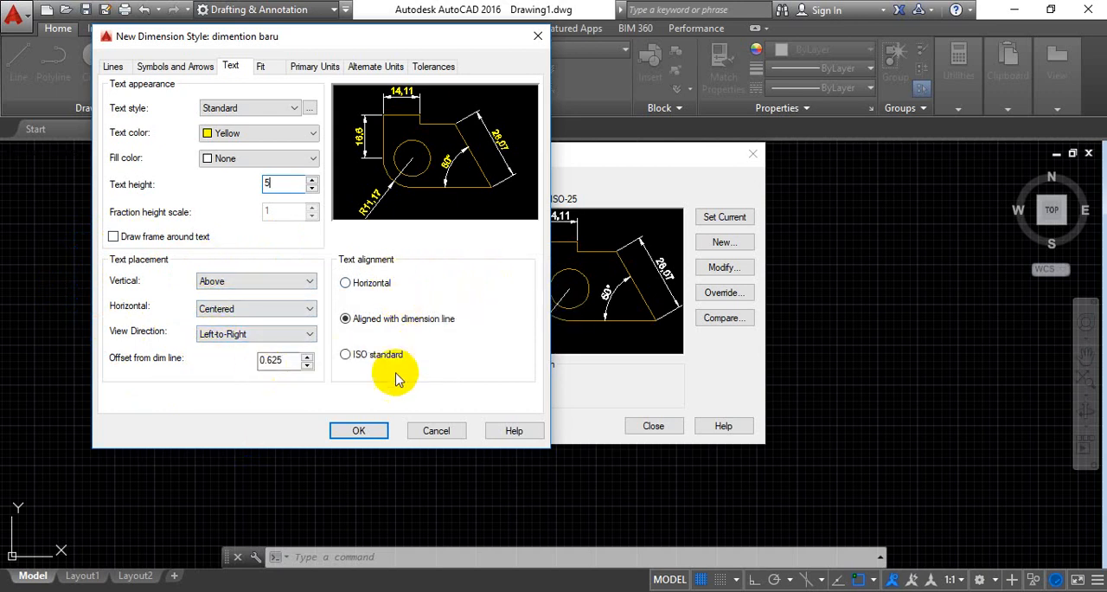
{"action": "left_click", "coordinate": [345, 355]}
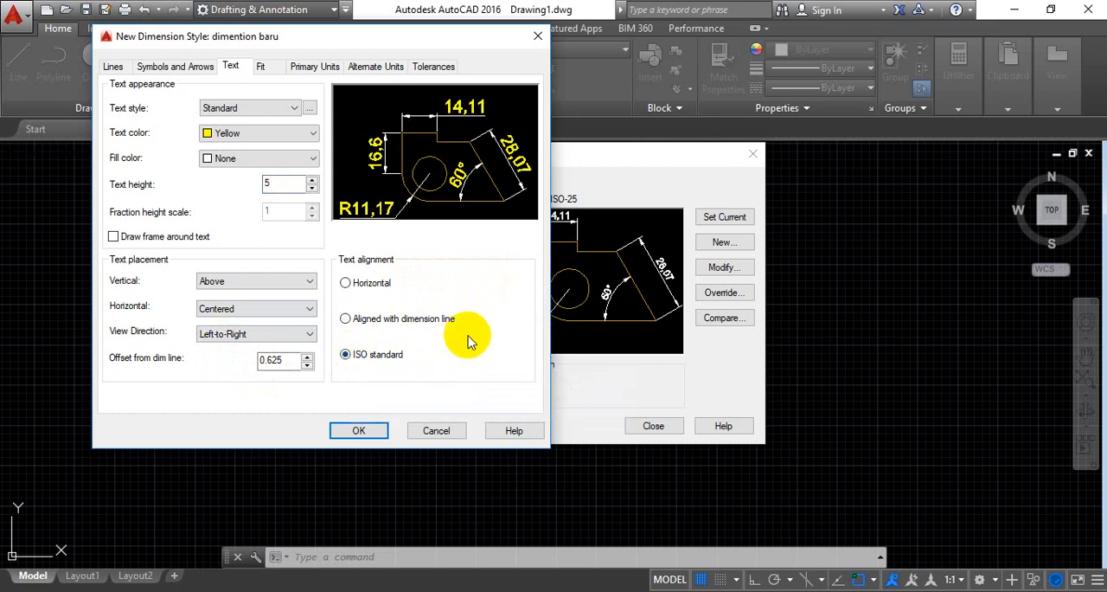
Set the precision of the style's linear dimensions to 0
{"action": "left_click", "coordinate": [261, 67]}
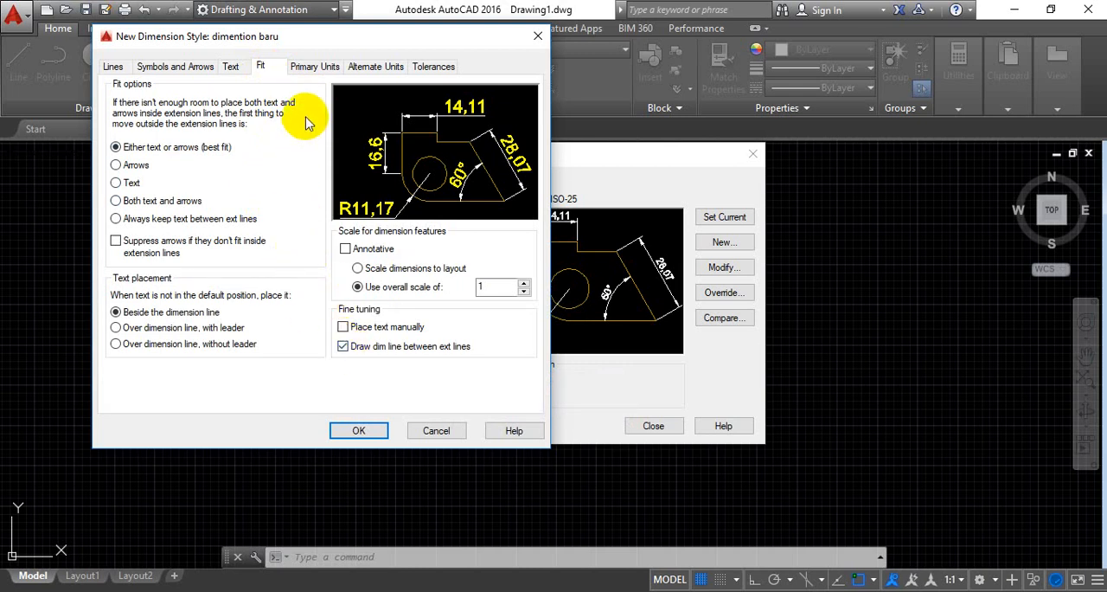
{"action": "left_click", "coordinate": [318, 68]}
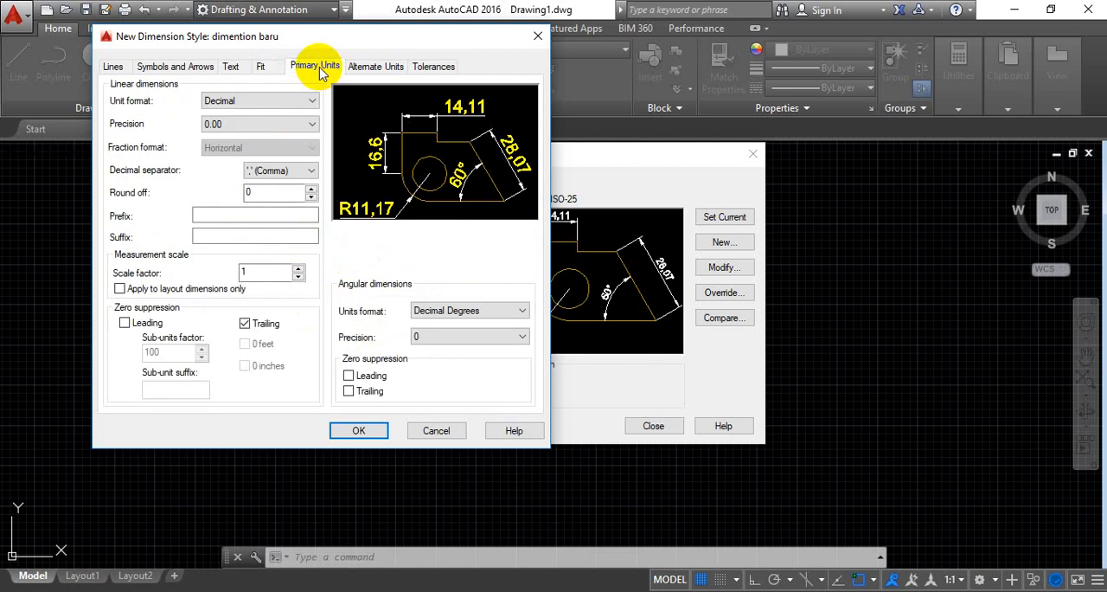
{"action": "left_click", "coordinate": [312, 126]}
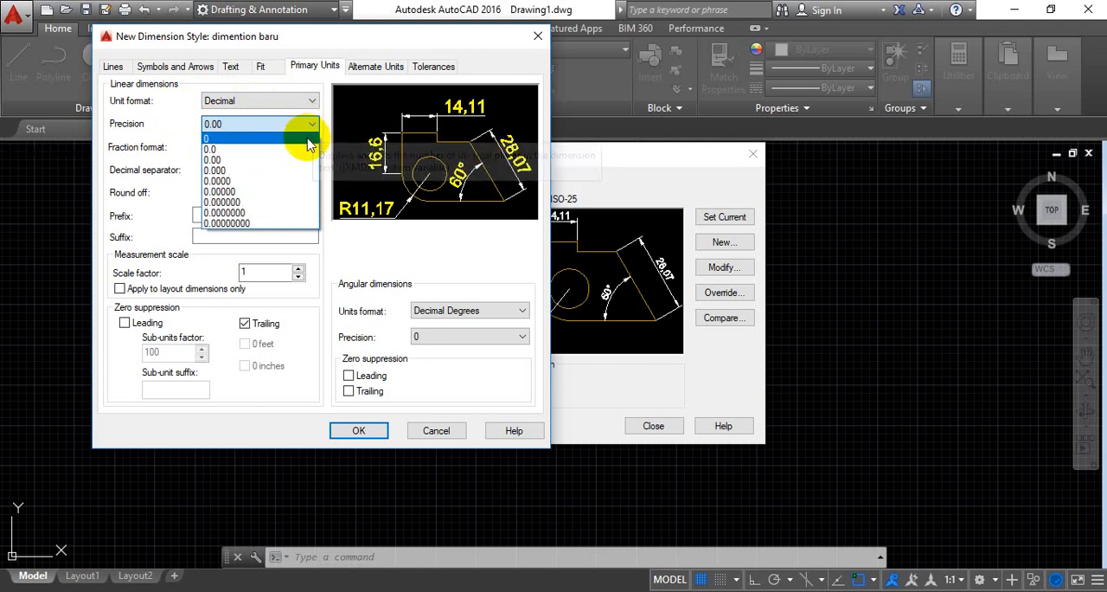
{"action": "left_click", "coordinate": [307, 140]}
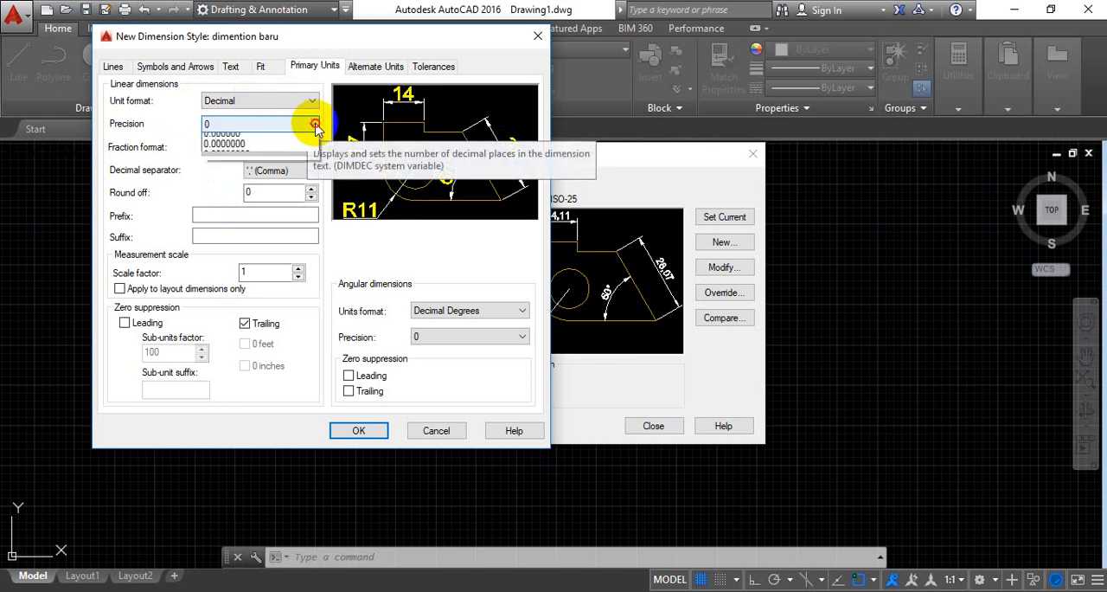
Try linear dimension precisions of 0.0 and 0.00, and return the precision to 0
{"action": "left_click", "coordinate": [314, 126]}
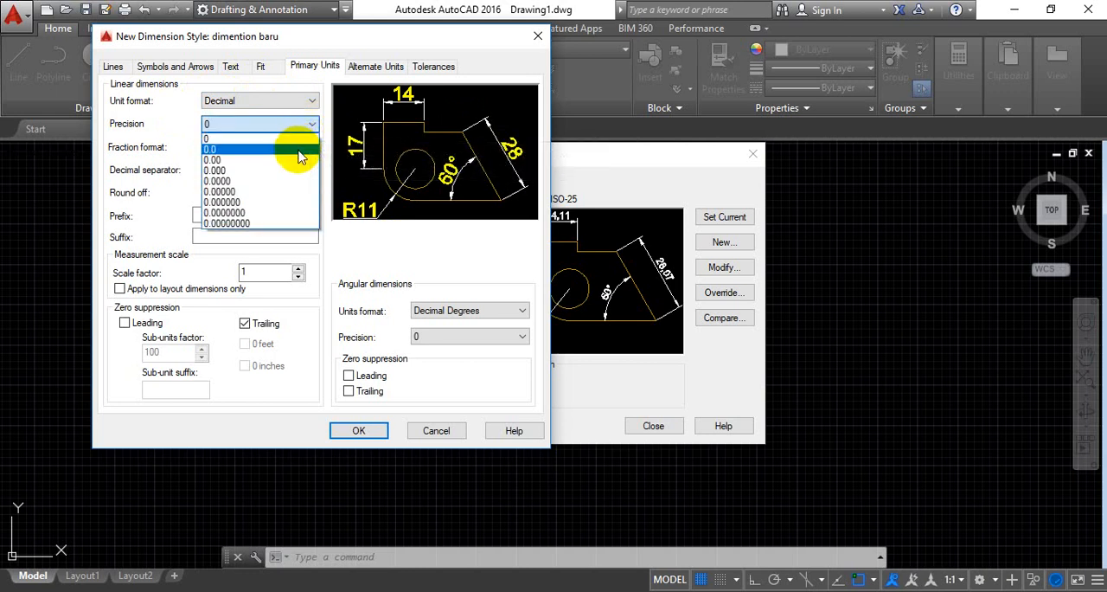
{"action": "left_click", "coordinate": [300, 151]}
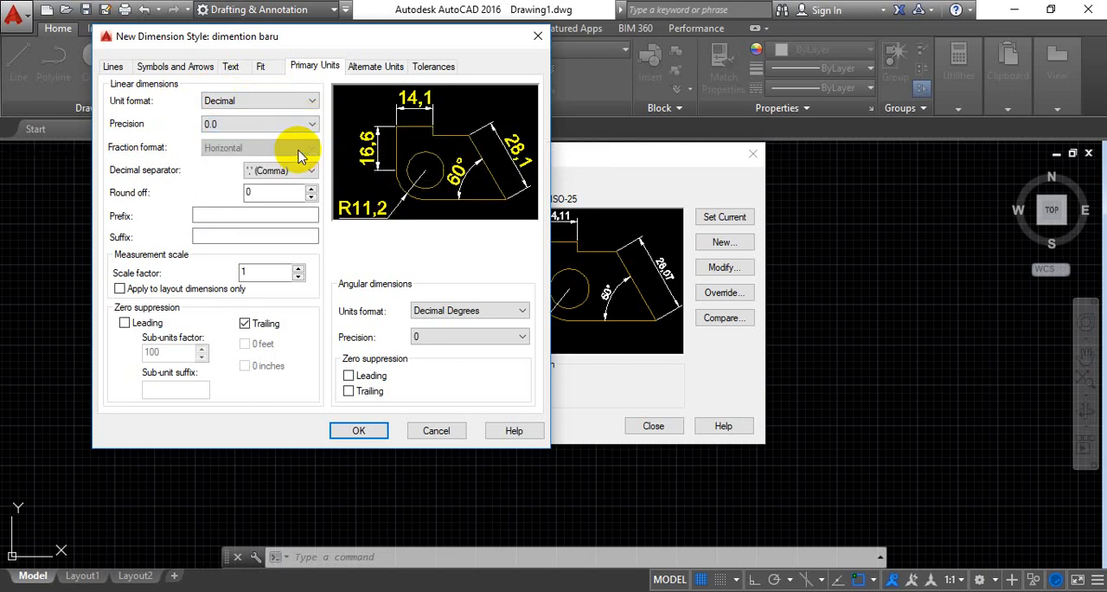
{"action": "left_click", "coordinate": [314, 126]}
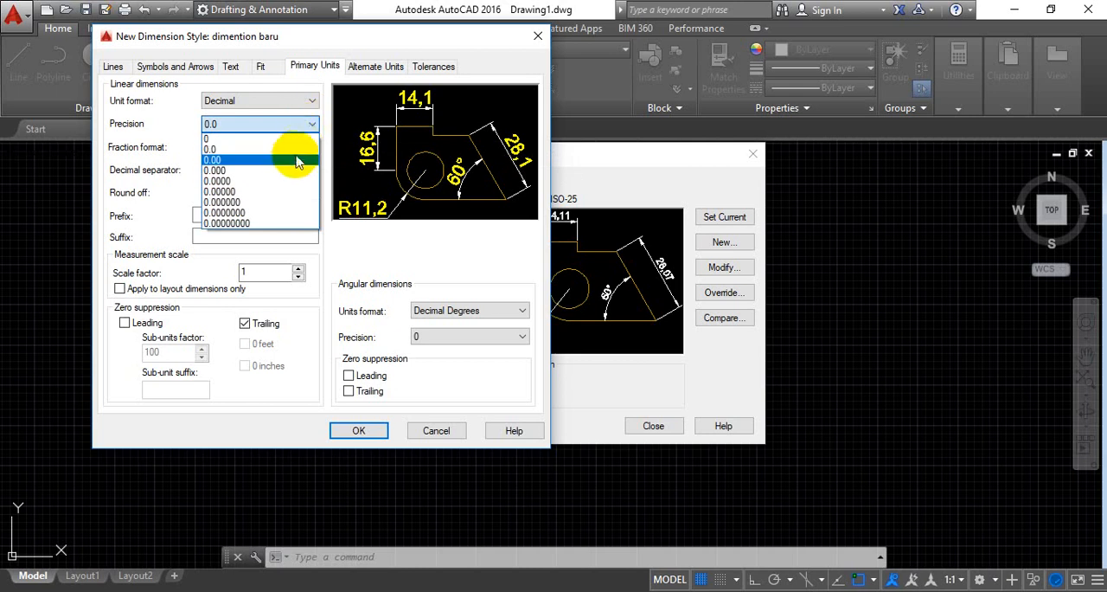
{"action": "left_click", "coordinate": [296, 161]}
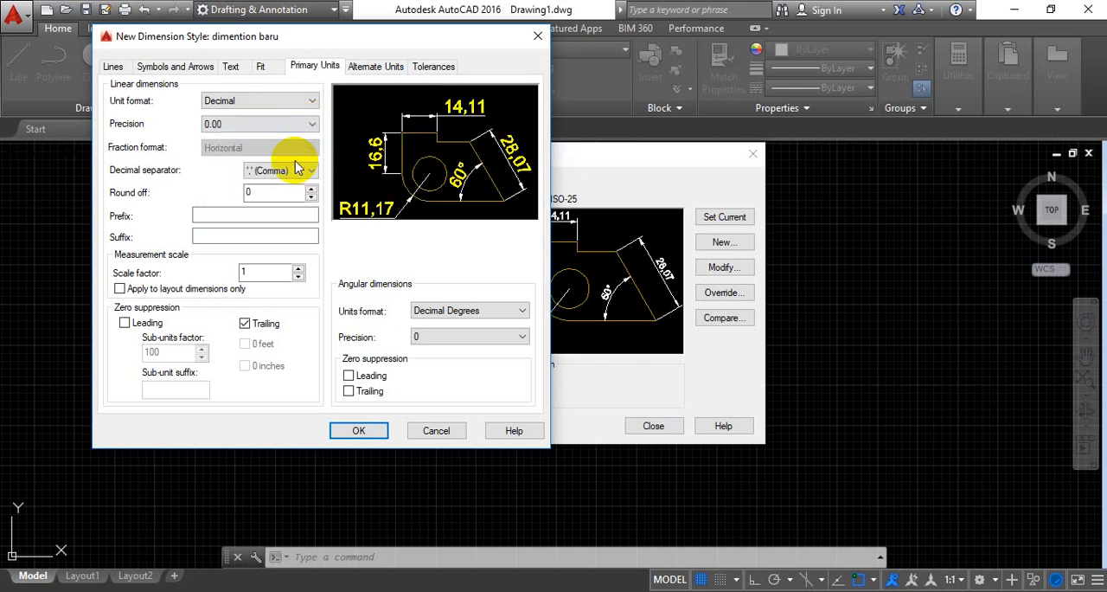
{"action": "left_click", "coordinate": [311, 126]}
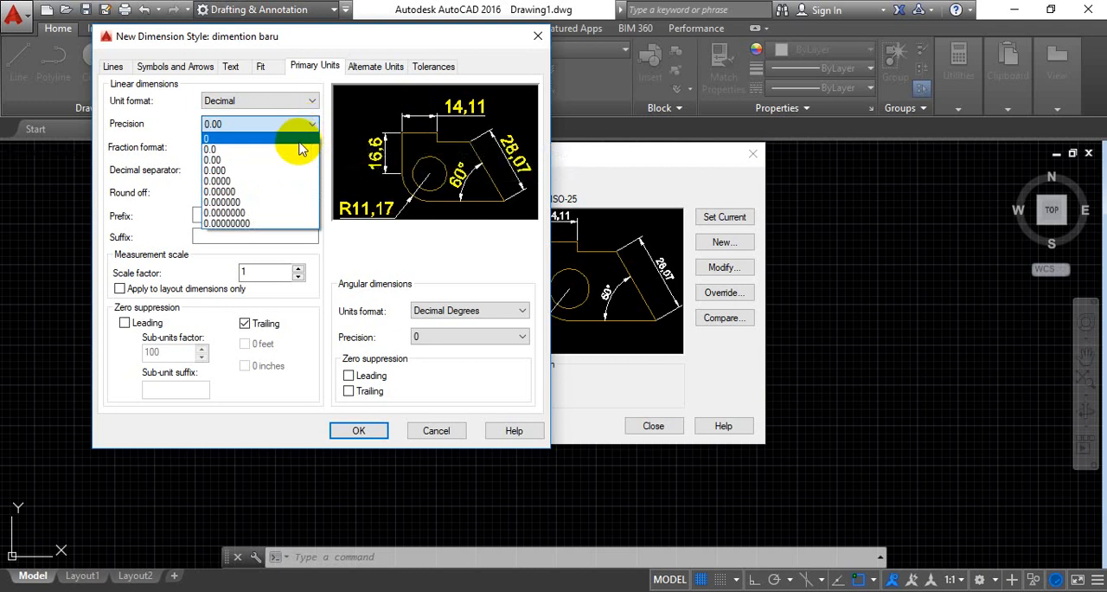
{"action": "left_click", "coordinate": [300, 138]}
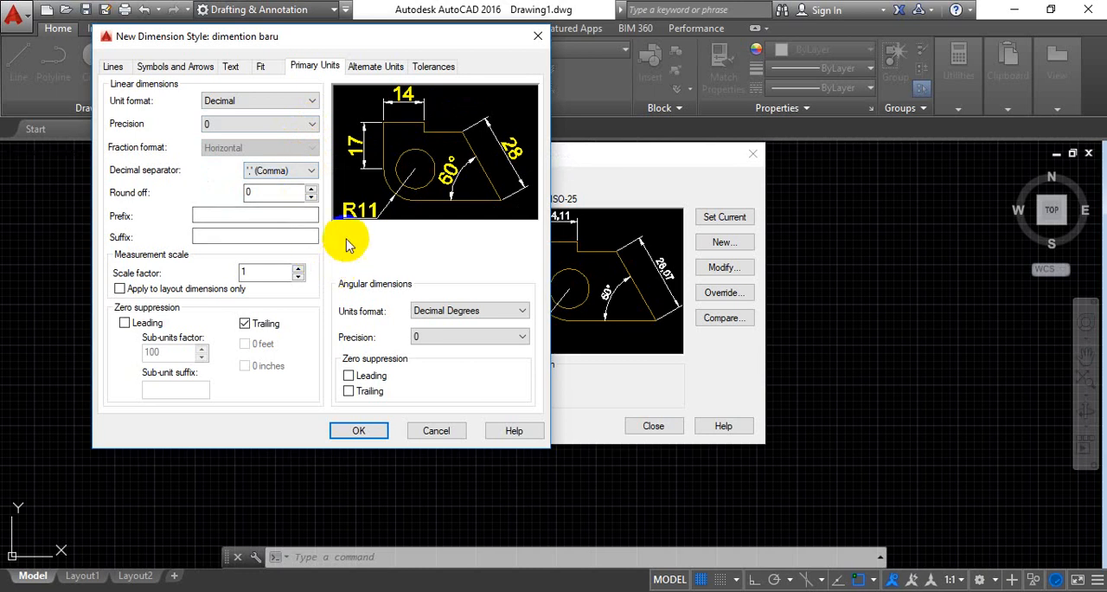
Check the alternate units and tolerance settings and save the new dimension style
{"action": "left_click", "coordinate": [375, 68]}
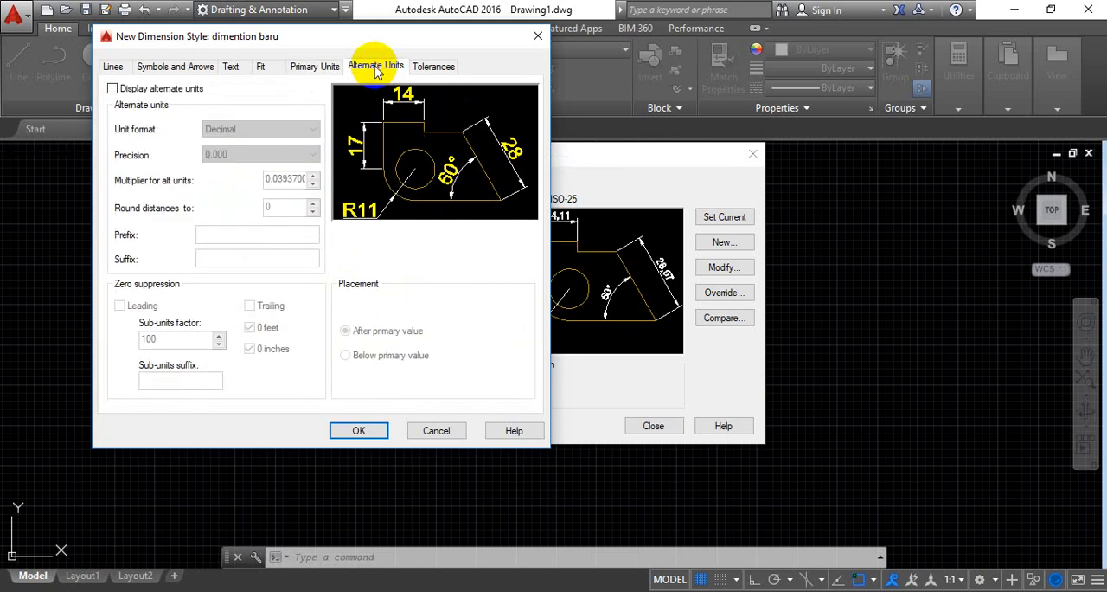
{"action": "left_click", "coordinate": [430, 70]}
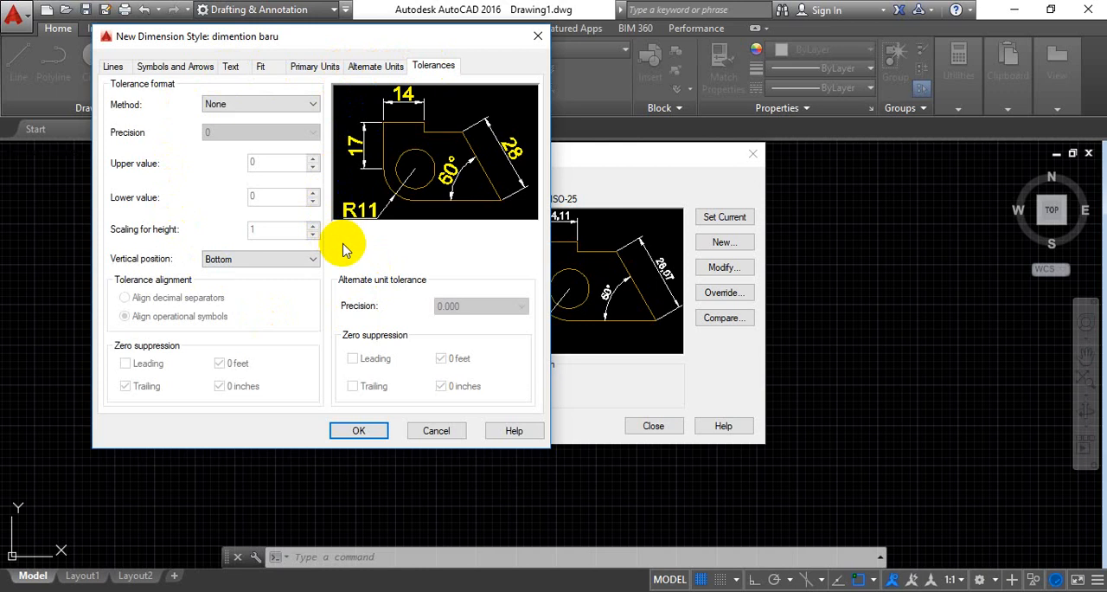
{"action": "left_click", "coordinate": [359, 431]}
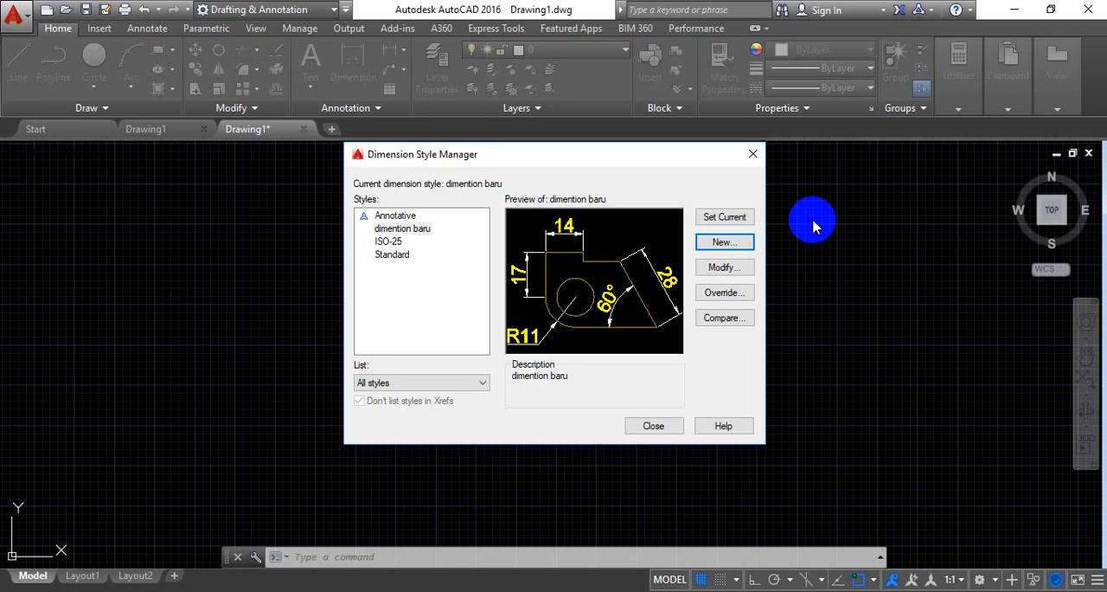
Reopen the "dimention baru" style to review its line, arrow and text settings, and close the Dimension Style Manager
{"action": "left_click", "coordinate": [719, 269]}
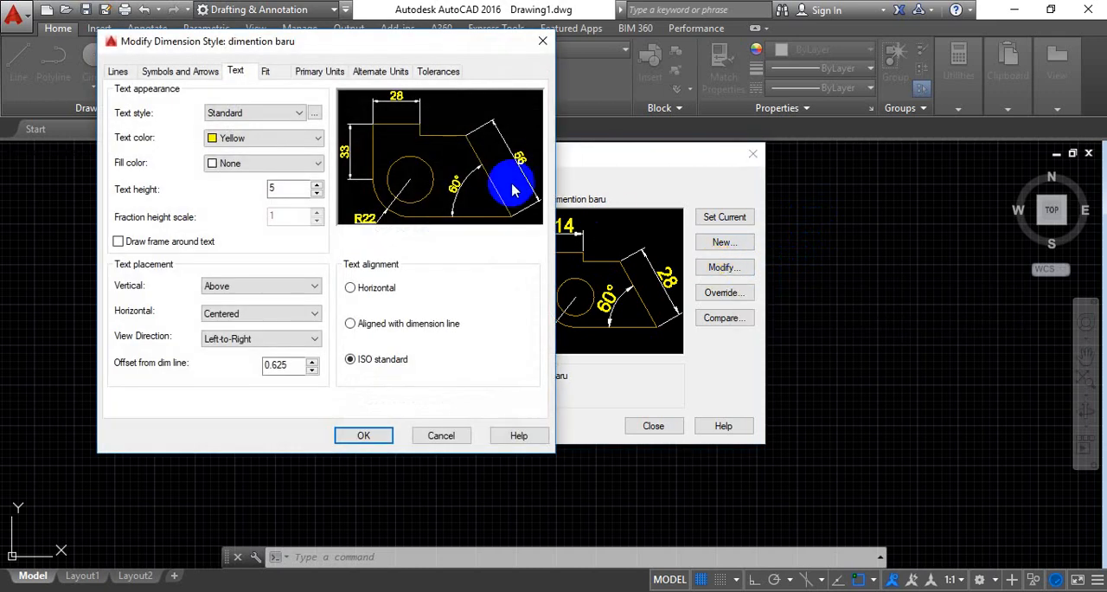
{"action": "left_click", "coordinate": [117, 71]}
{"action": "left_click", "coordinate": [153, 75]}
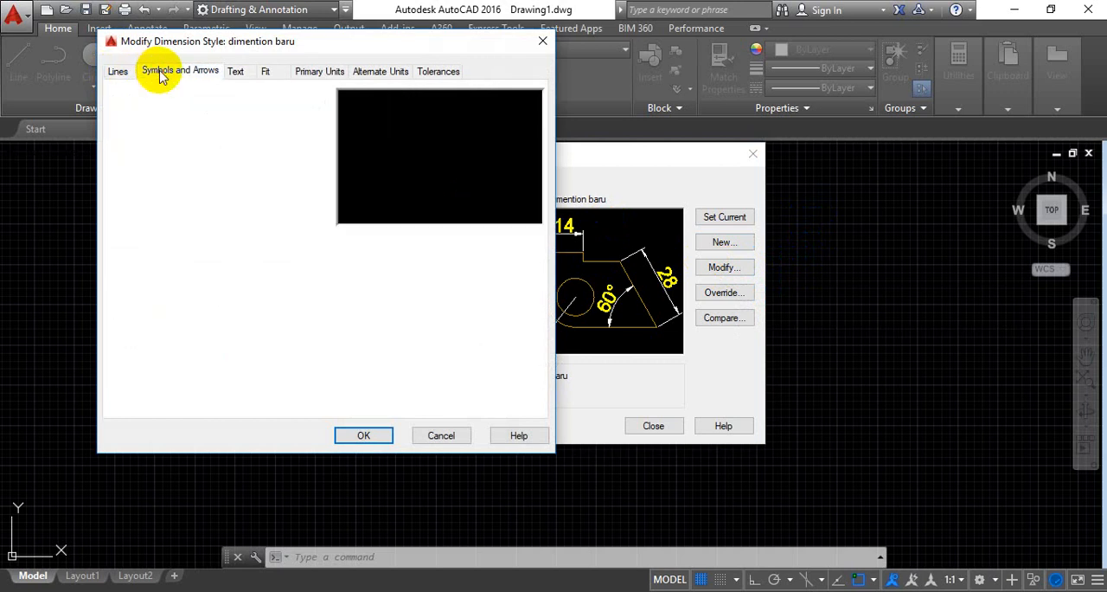
{"action": "left_click", "coordinate": [235, 72]}
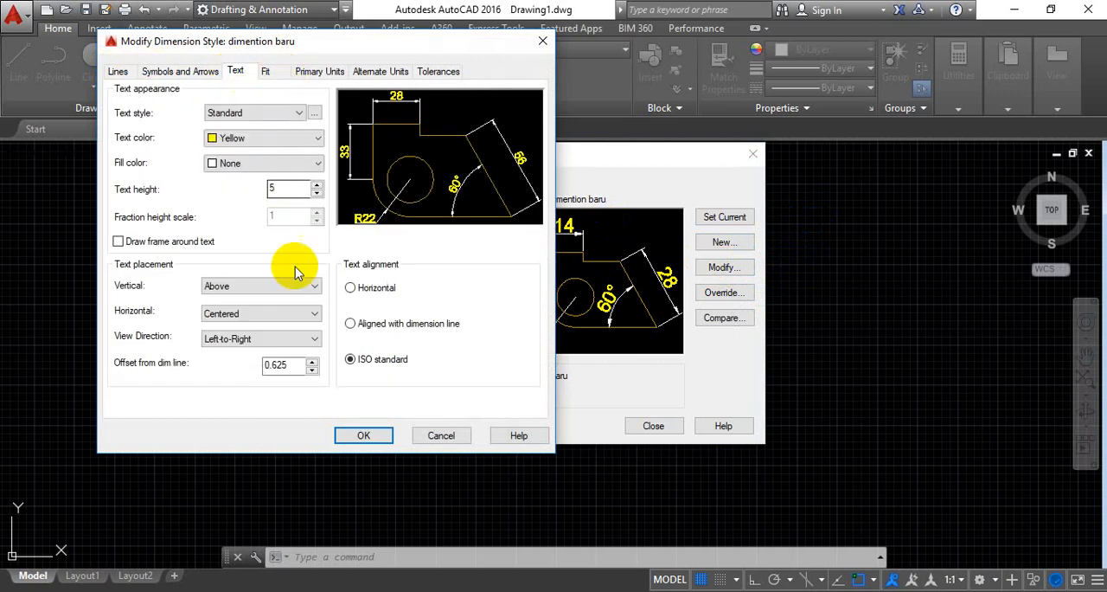
{"action": "left_click", "coordinate": [364, 437]}
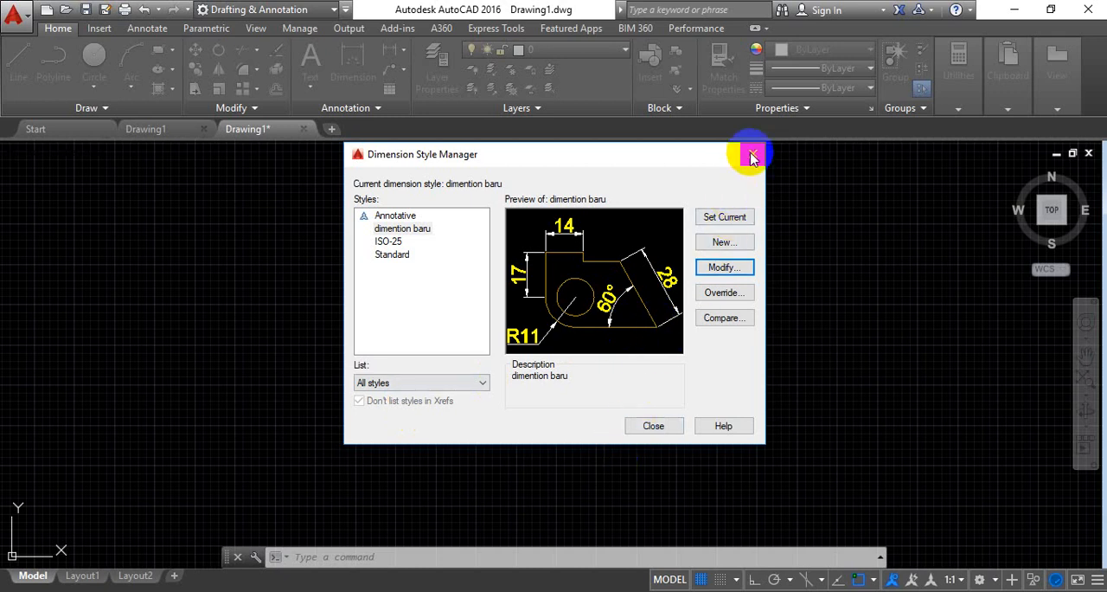
{"action": "left_click", "coordinate": [752, 155]}
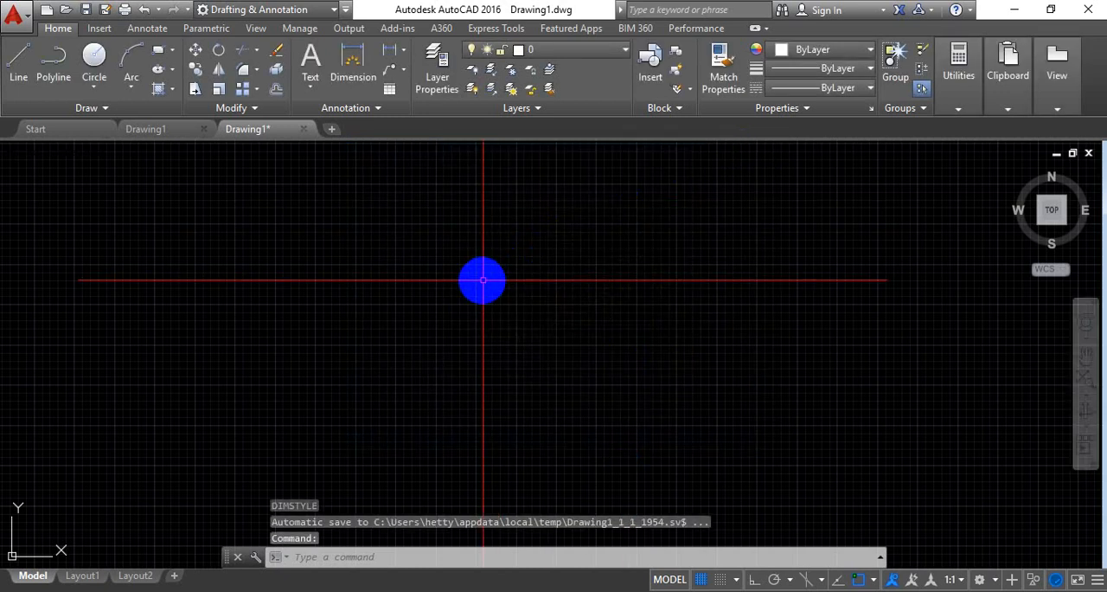